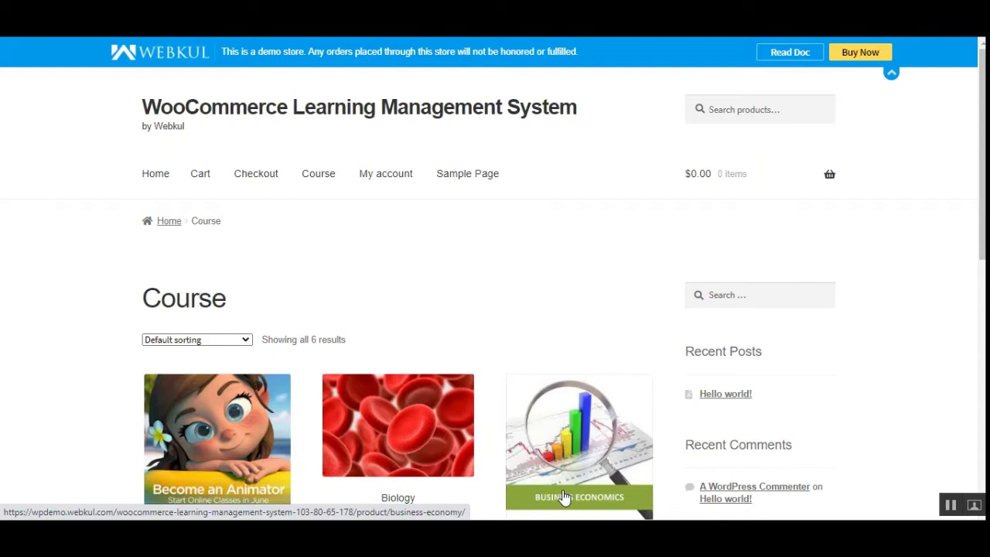
scroll(563, 496, "down", 5)
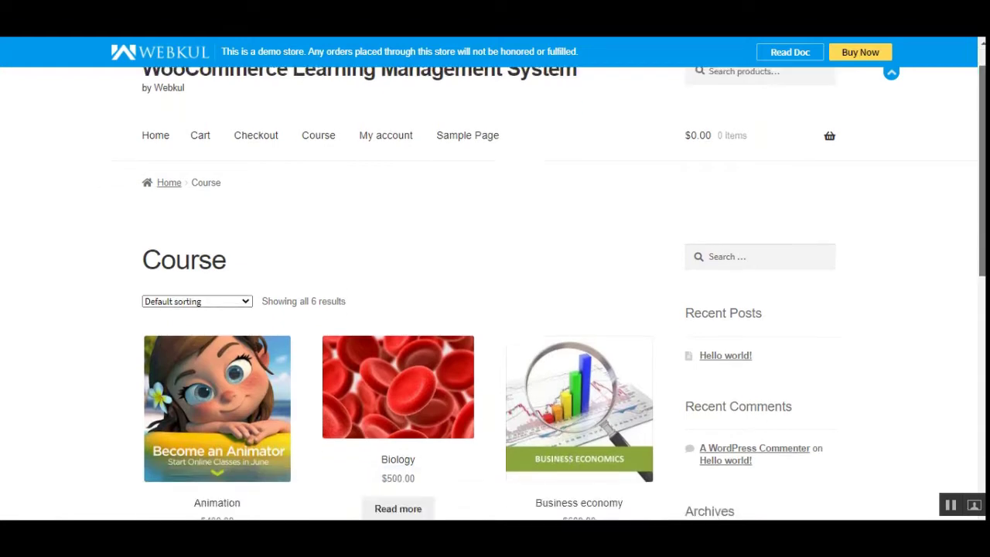
scroll(928, 232, "down", 3)
scroll(928, 144, "up", 10)
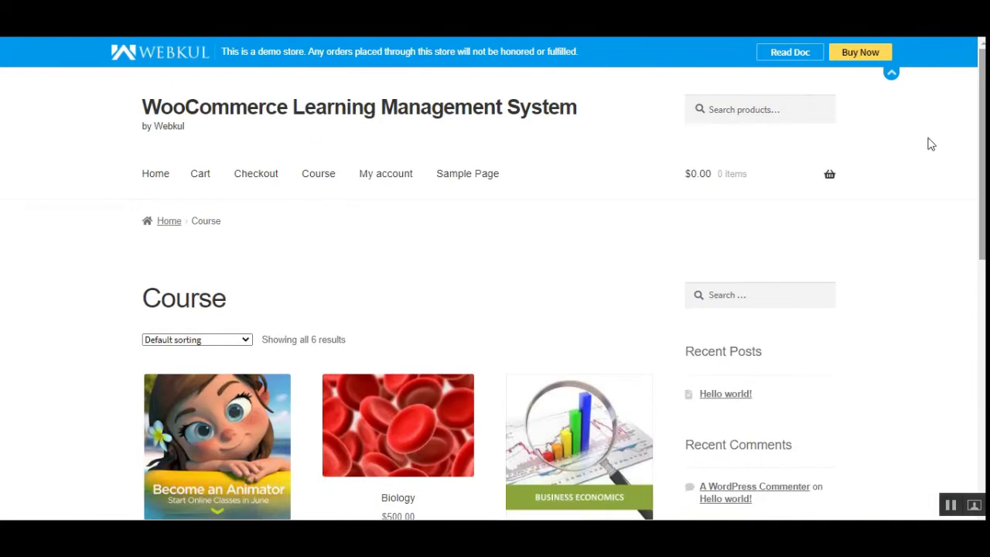
scroll(325, 248, "down", 1)
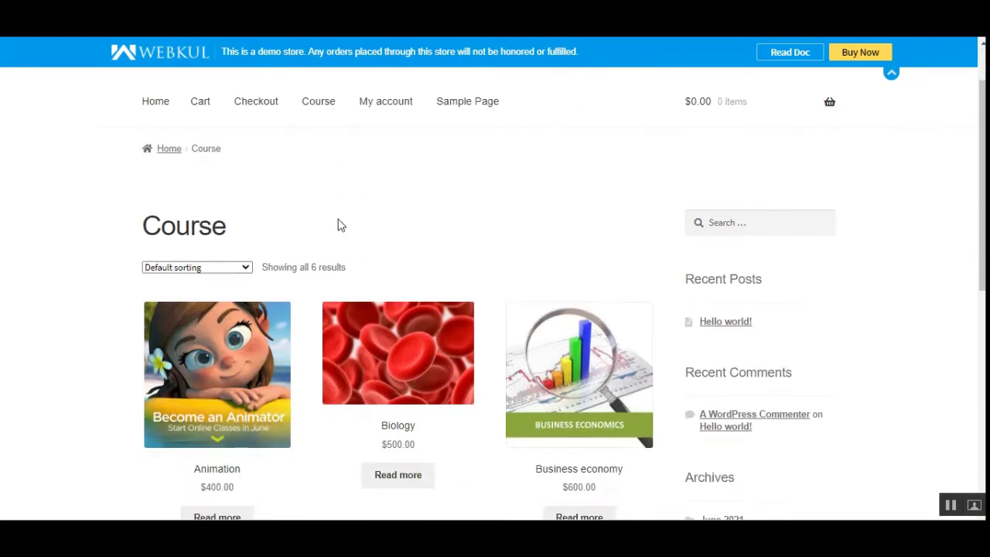
left_click(323, 115)
scroll(335, 303, "down", 3)
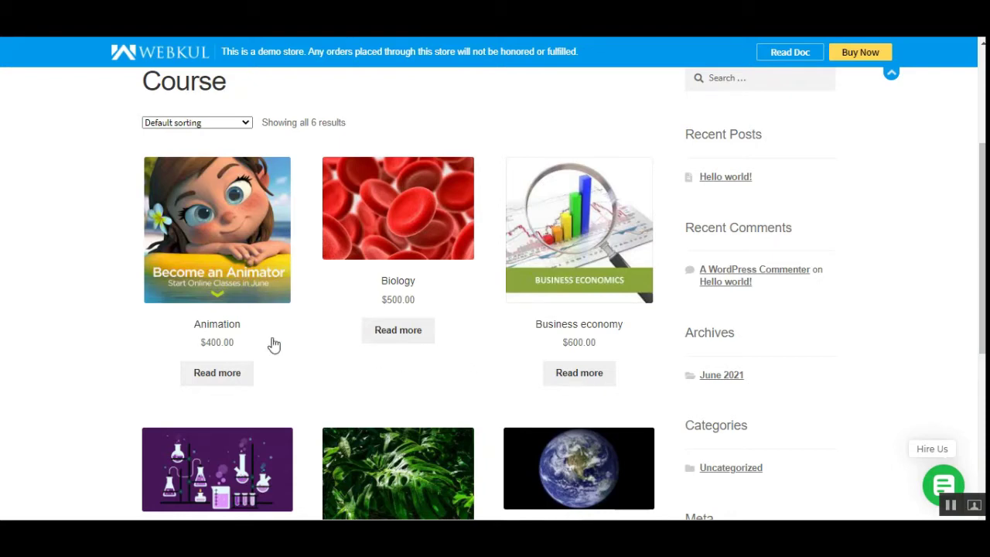
scroll(974, 348, "down", 4)
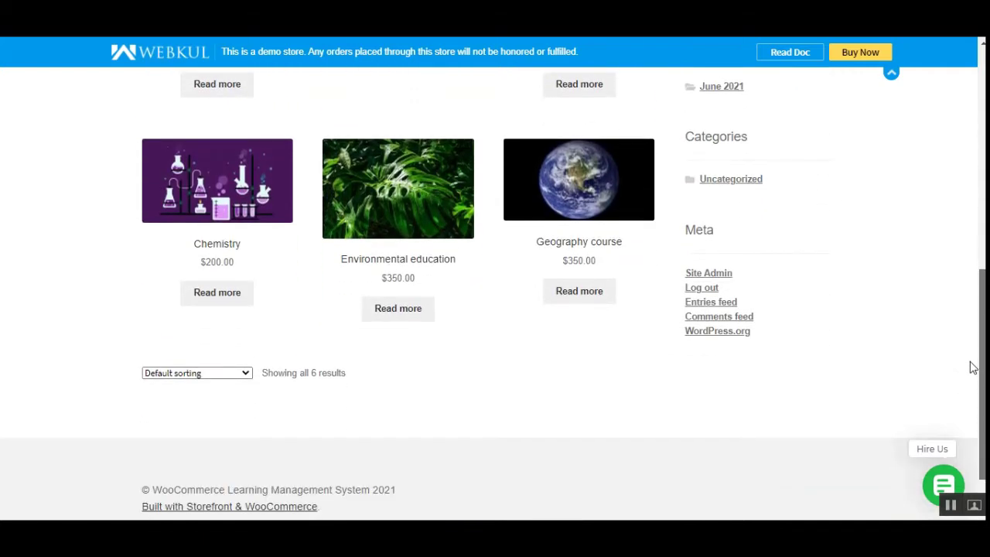
scroll(973, 367, "up", 5)
scroll(972, 367, "down", 2)
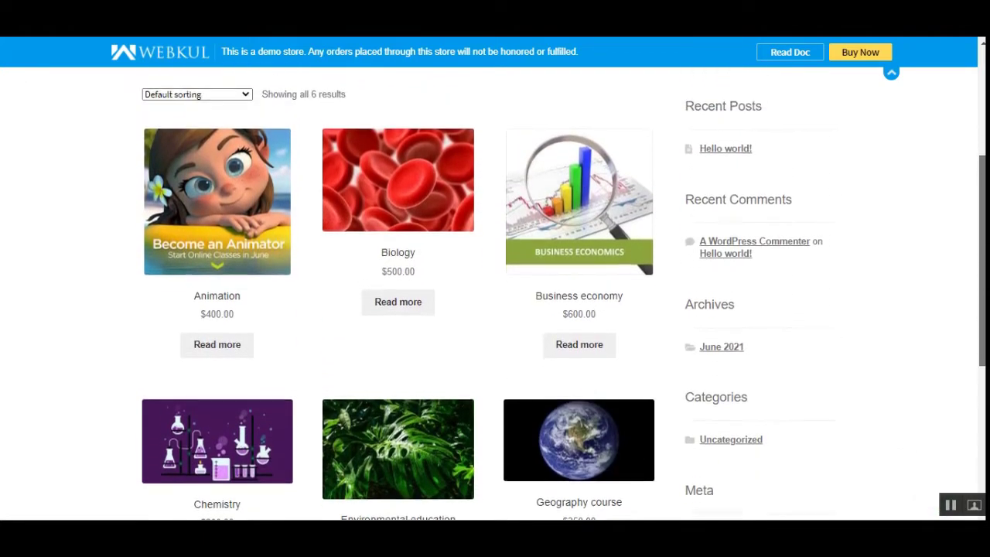
scroll(950, 234, "up", 3)
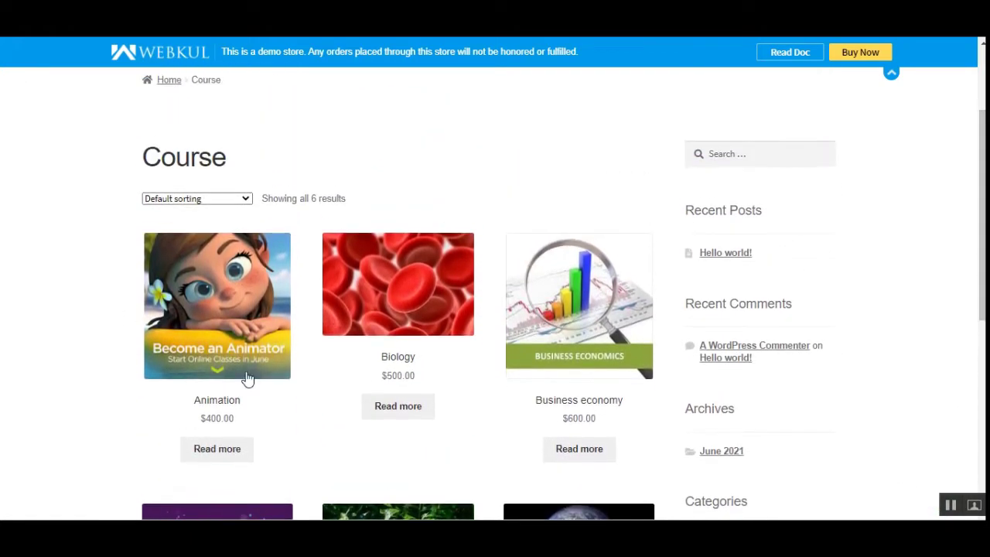
scroll(477, 336, "down", 3)
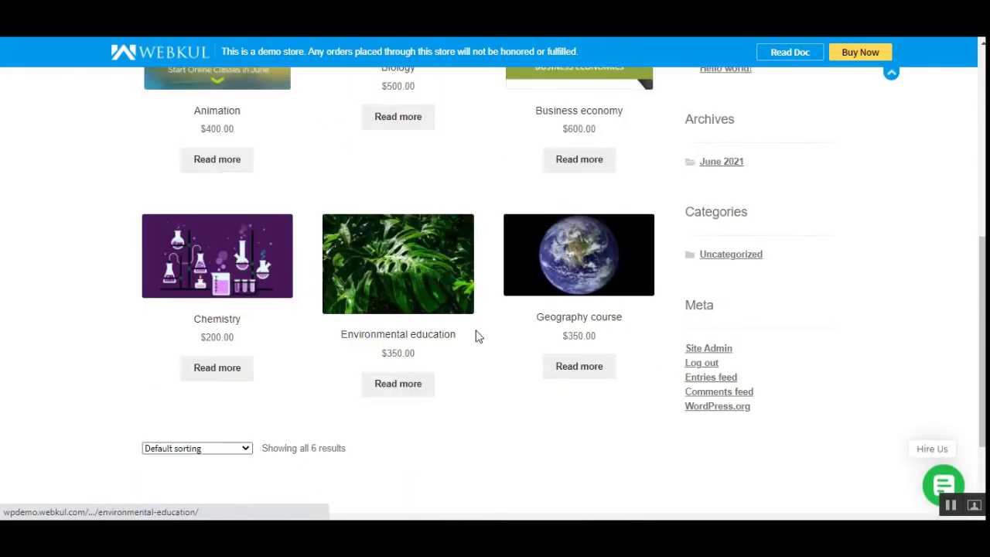
scroll(477, 336, "up", 3)
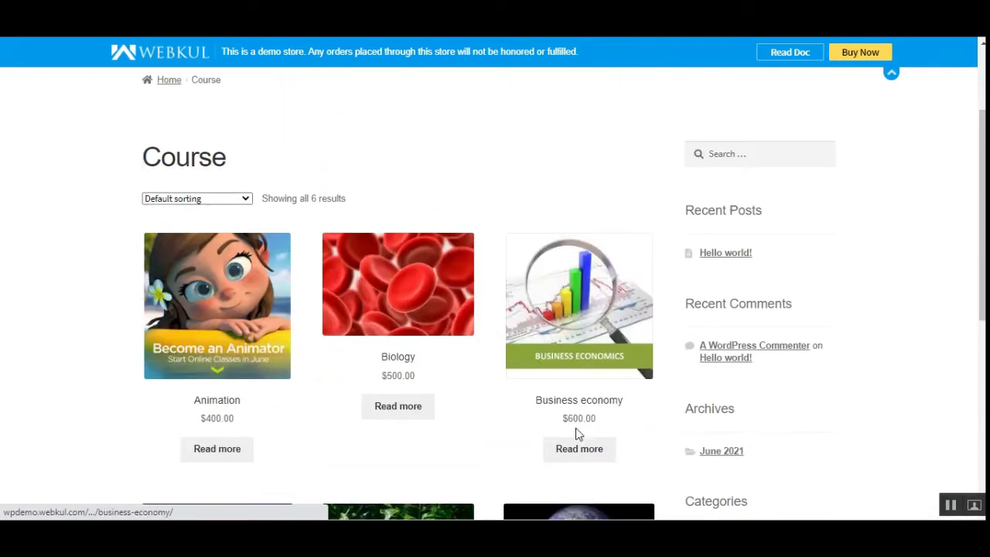
Open the Business economy course page and highlight its title.
left_click(552, 341)
scroll(488, 340, "down", 2)
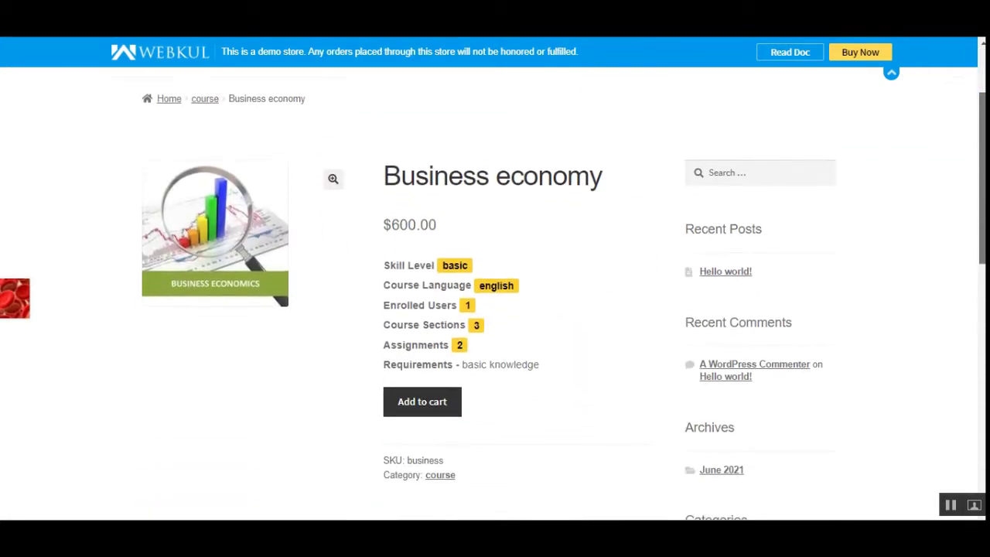
scroll(654, 221, "down", 1)
left_click_drag(401, 144, 585, 217)
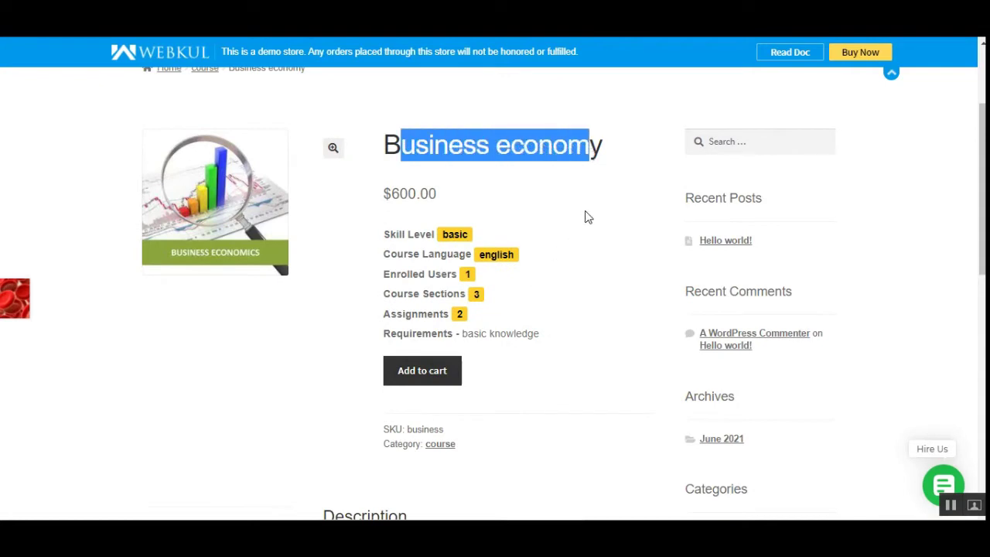
left_click(585, 216)
Highlight the $600.00 course price to point it out.
left_click_drag(381, 194, 441, 199)
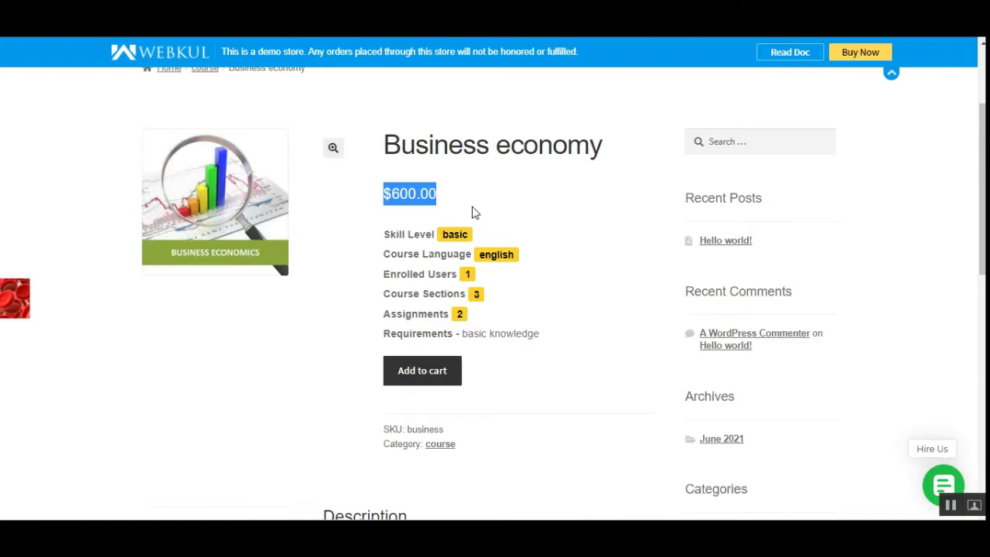
left_click(461, 202)
left_click_drag(383, 194, 464, 216)
left_click(450, 204)
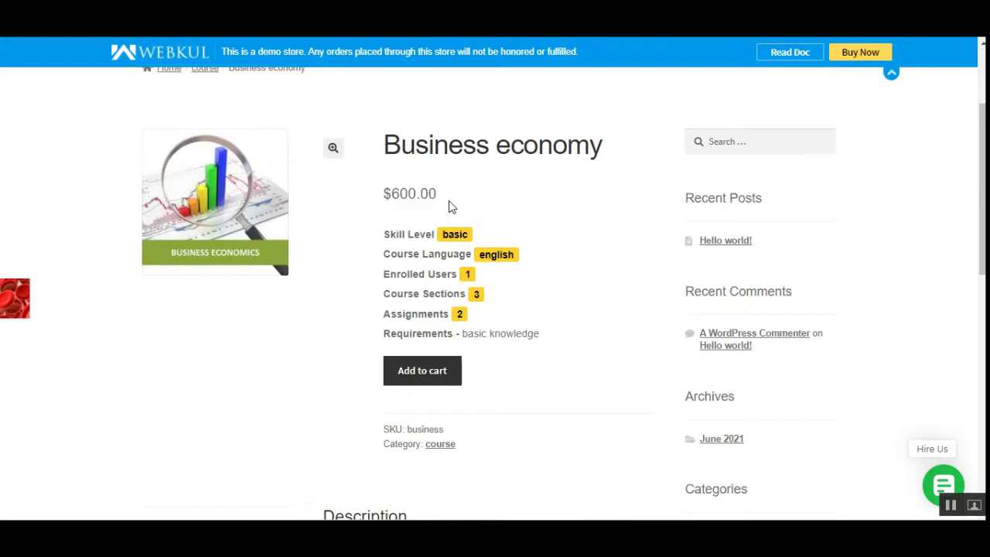
left_click_drag(384, 196, 453, 203)
left_click(469, 203)
scroll(485, 271, "down", 2)
scroll(485, 271, "up", 2)
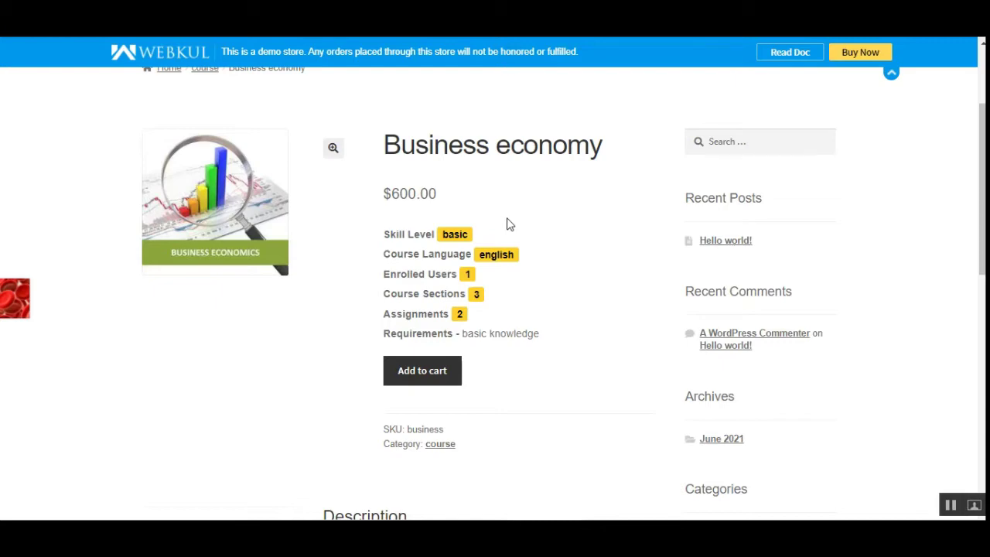
scroll(506, 223, "up", 2)
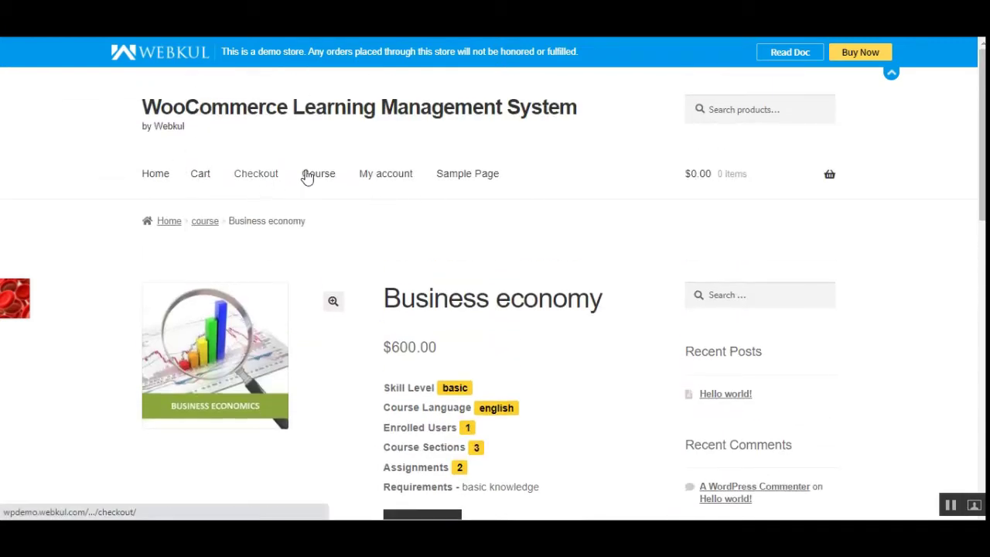
left_click(333, 184)
scroll(435, 234, "down", 4)
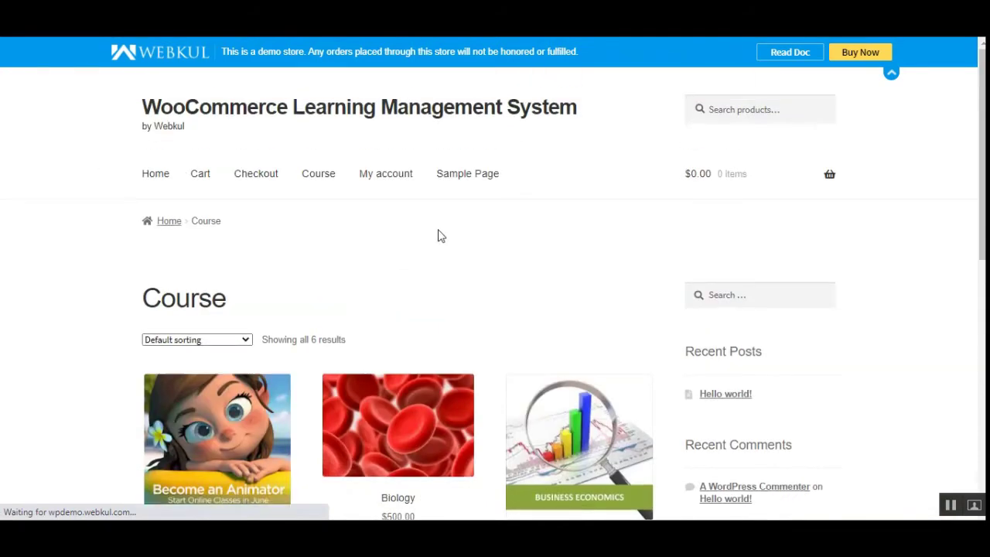
scroll(437, 235, "down", 4)
scroll(391, 211, "down", 3)
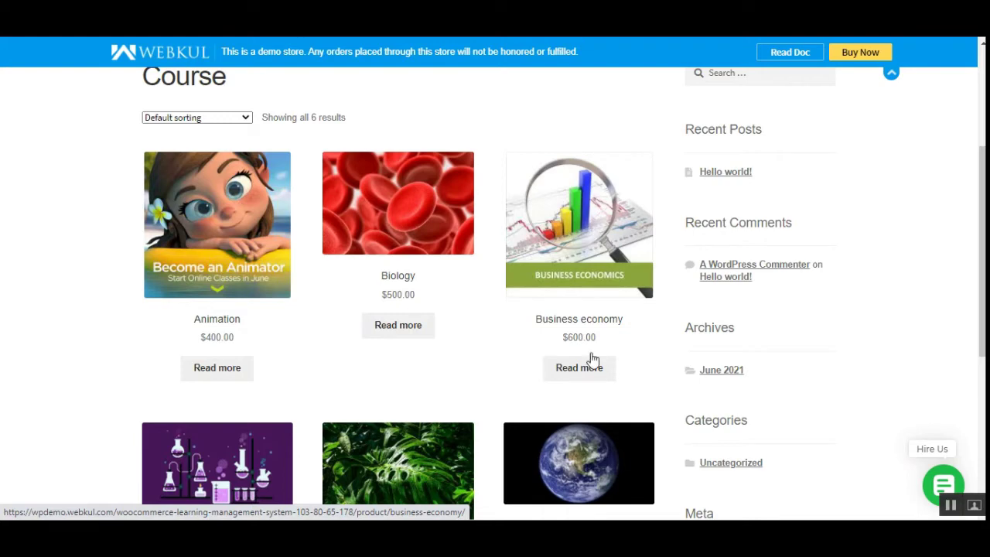
left_click(596, 229)
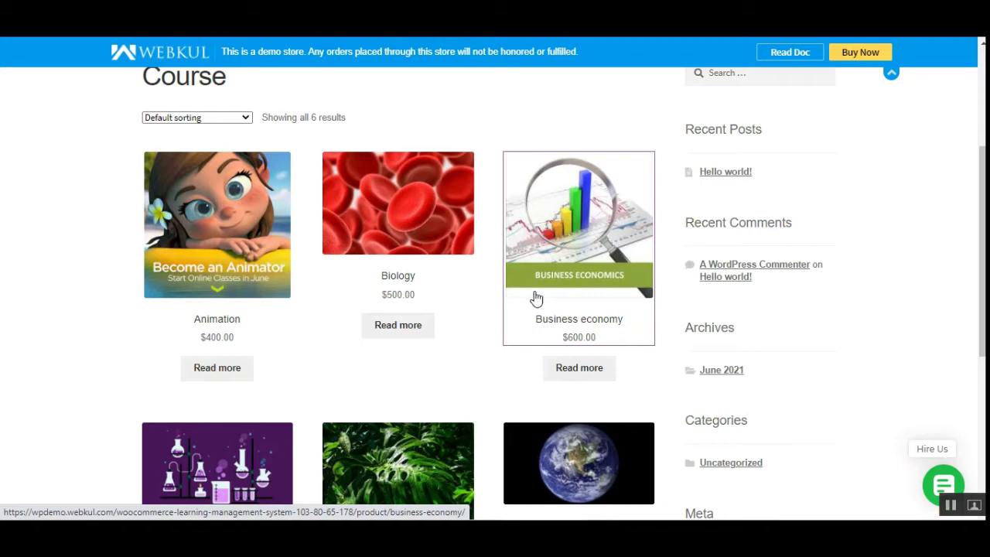
left_click(580, 267)
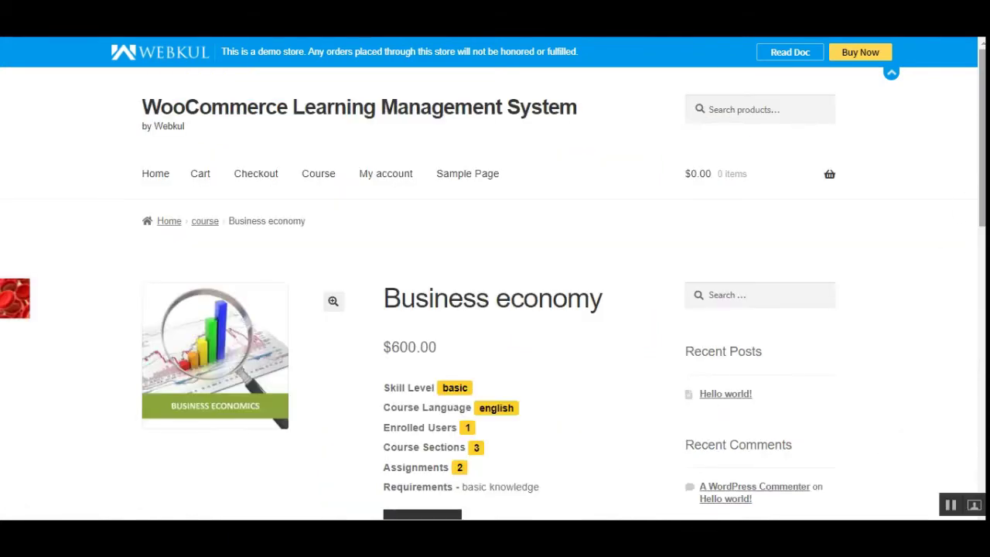
scroll(564, 283, "down", 2)
scroll(563, 284, "down", 2)
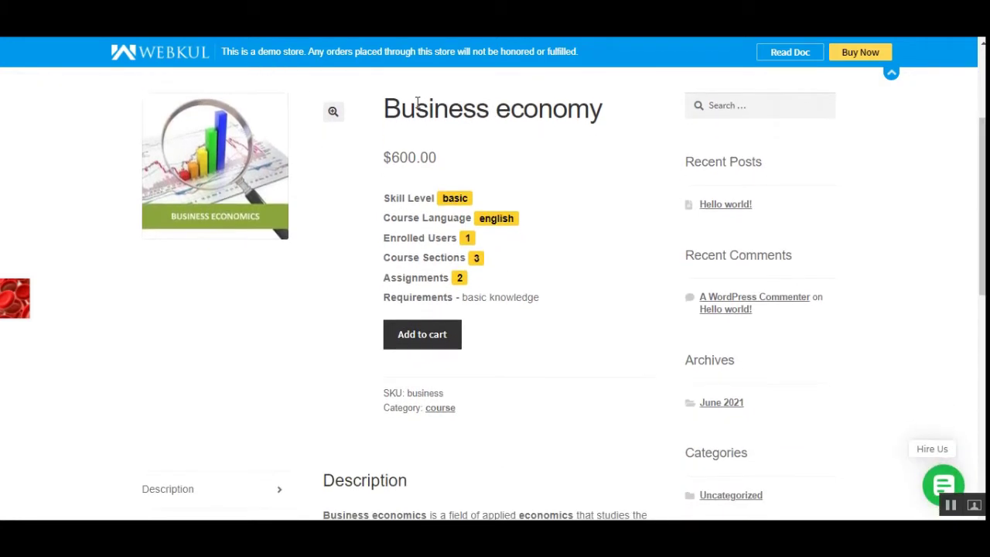
left_click_drag(427, 95, 590, 108)
left_click_drag(391, 157, 416, 157)
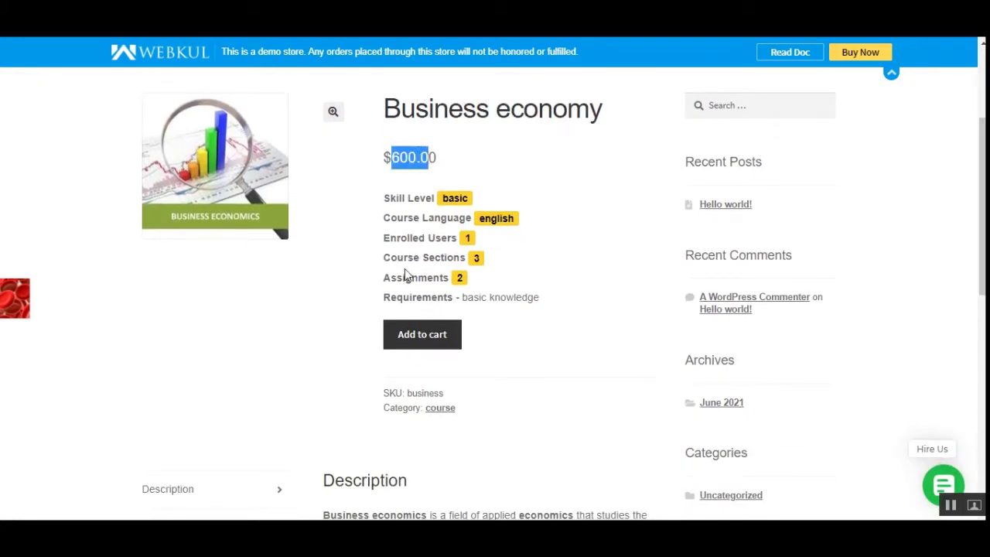
left_click_drag(390, 198, 460, 219)
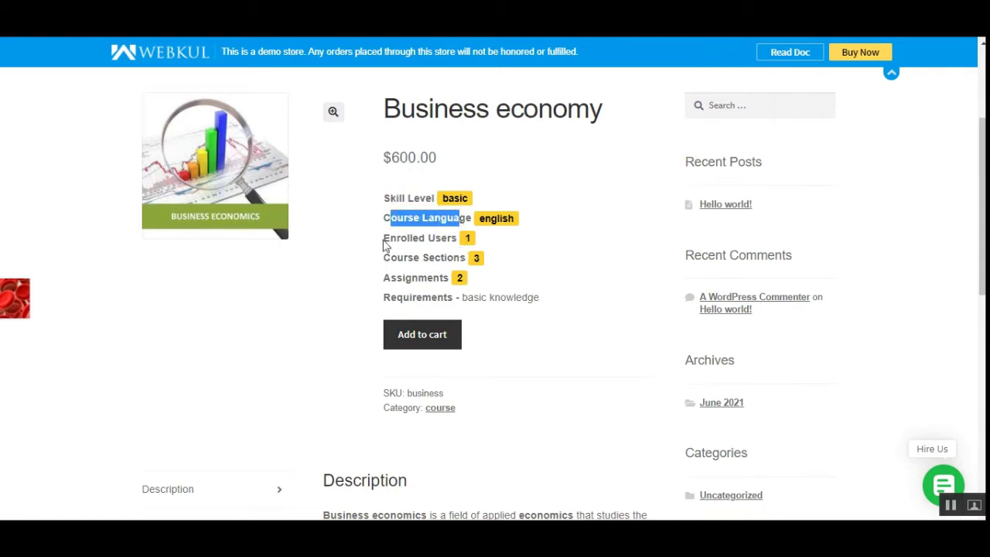
left_click_drag(383, 237, 457, 239)
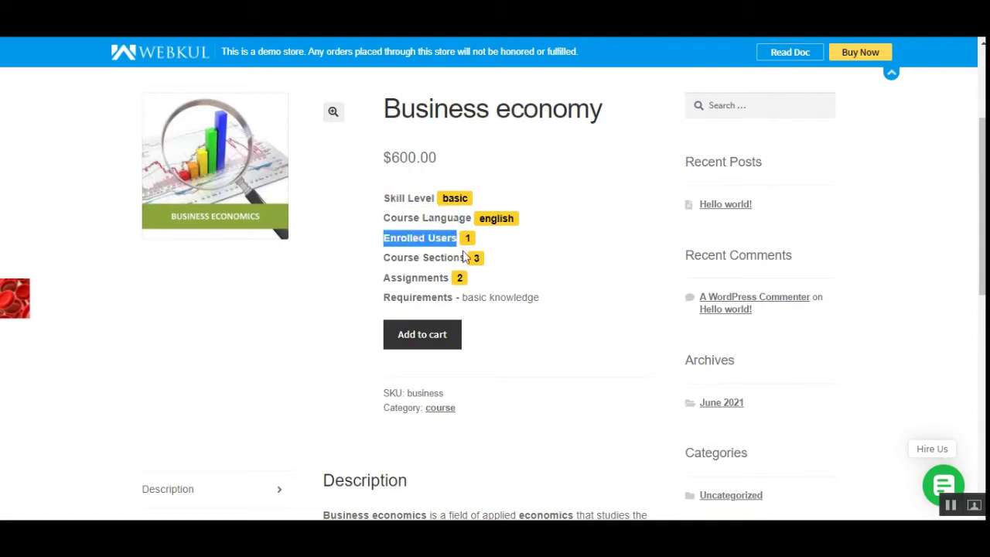
left_click_drag(390, 258, 455, 257)
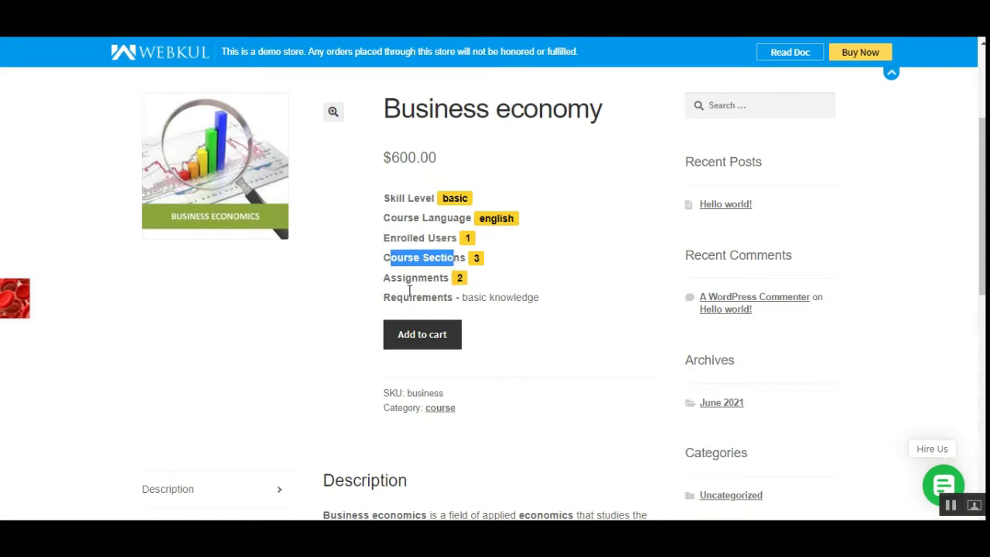
left_click_drag(390, 278, 445, 278)
left_click_drag(390, 297, 539, 297)
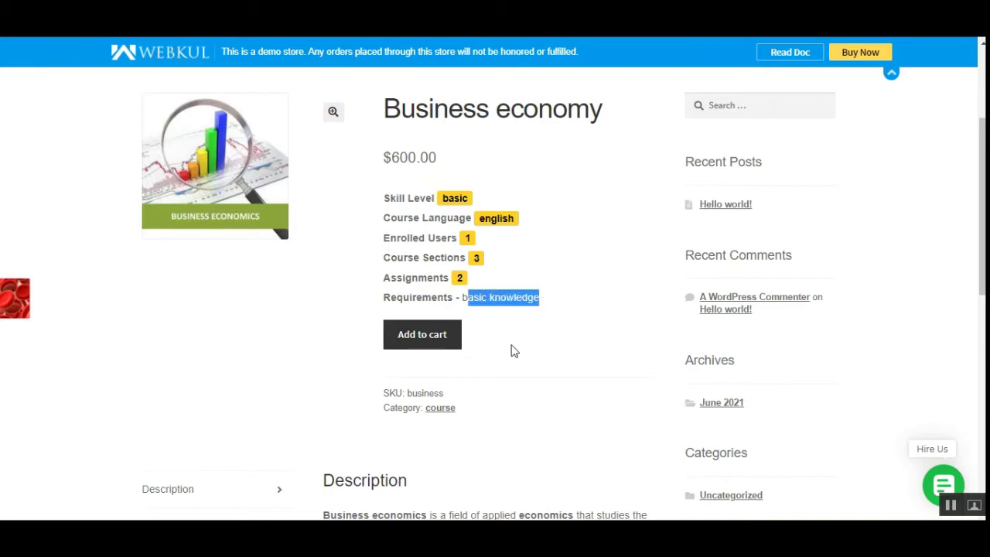
scroll(506, 380, "down", 3)
scroll(451, 382, "up", 3)
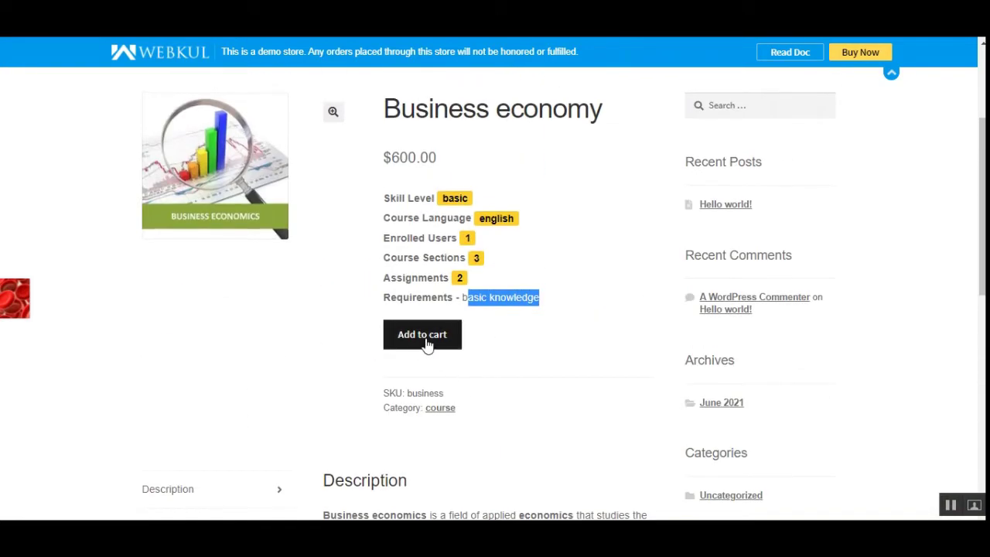
scroll(431, 379, "down", 3)
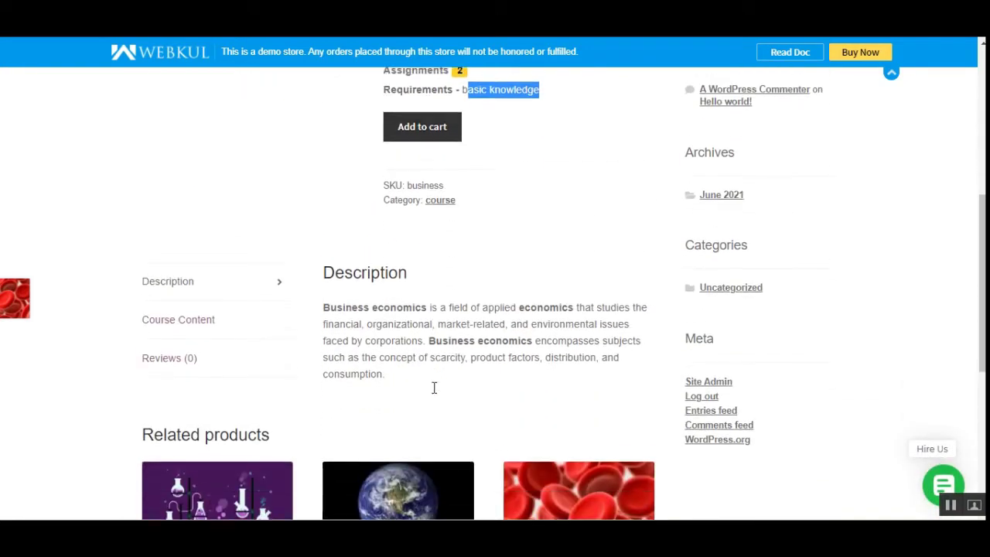
Show the course content, expand Business economy basic, and highlight the basic lesson's description.
left_click(197, 320)
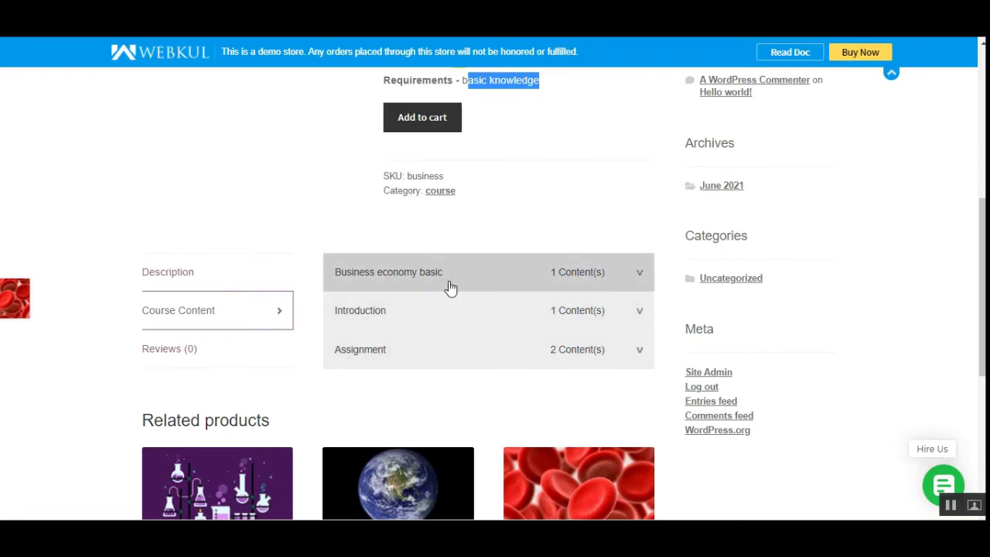
left_click(639, 275)
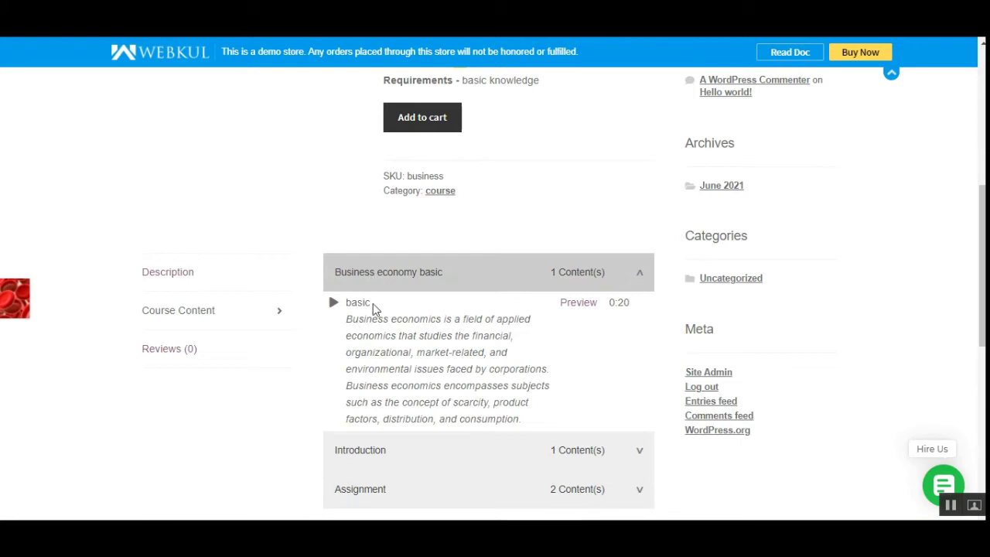
left_click_drag(358, 318, 518, 418)
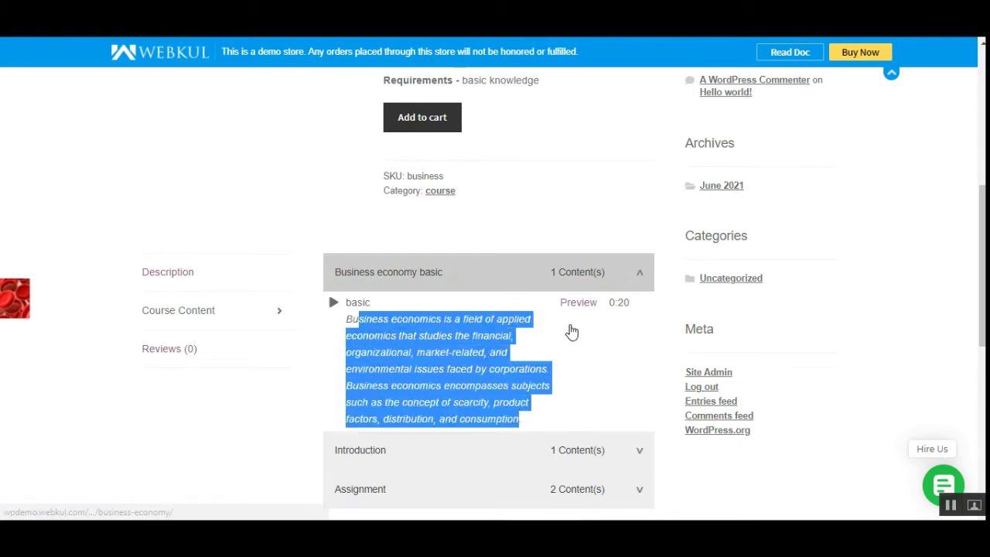
scroll(580, 325, "up", 1)
scroll(575, 348, "down", 1)
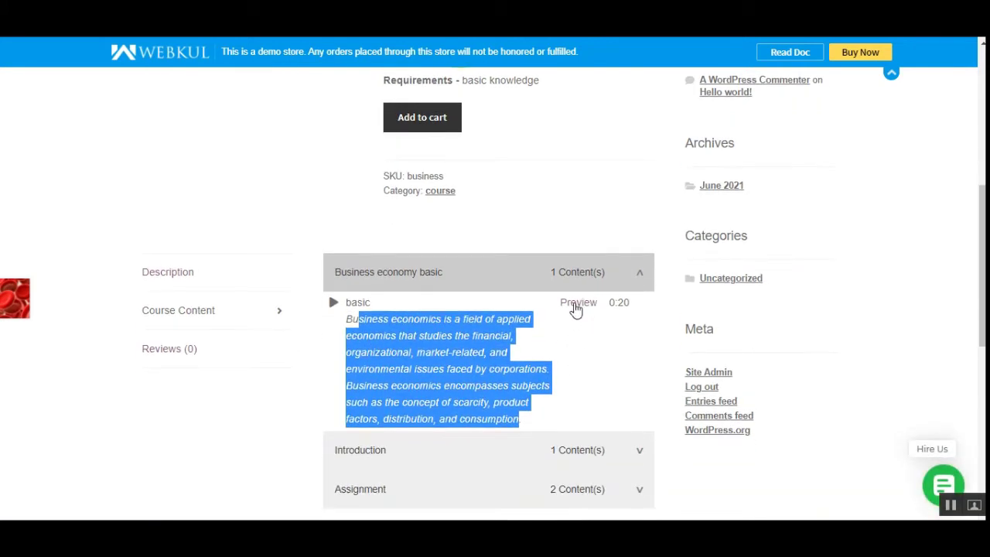
Play the basic lesson's 0:20 preview video, then close the preview.
left_click(576, 307)
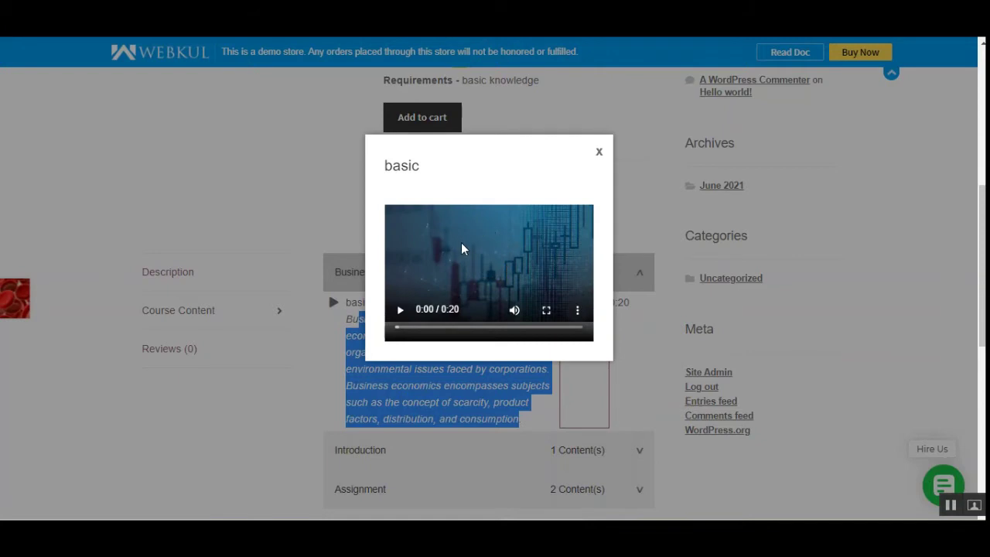
left_click(399, 309)
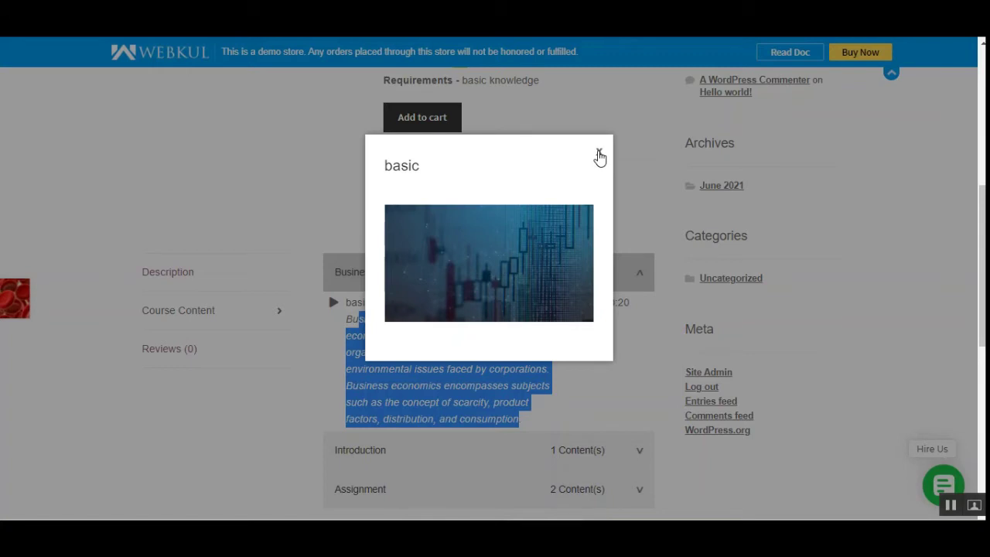
left_click(599, 155)
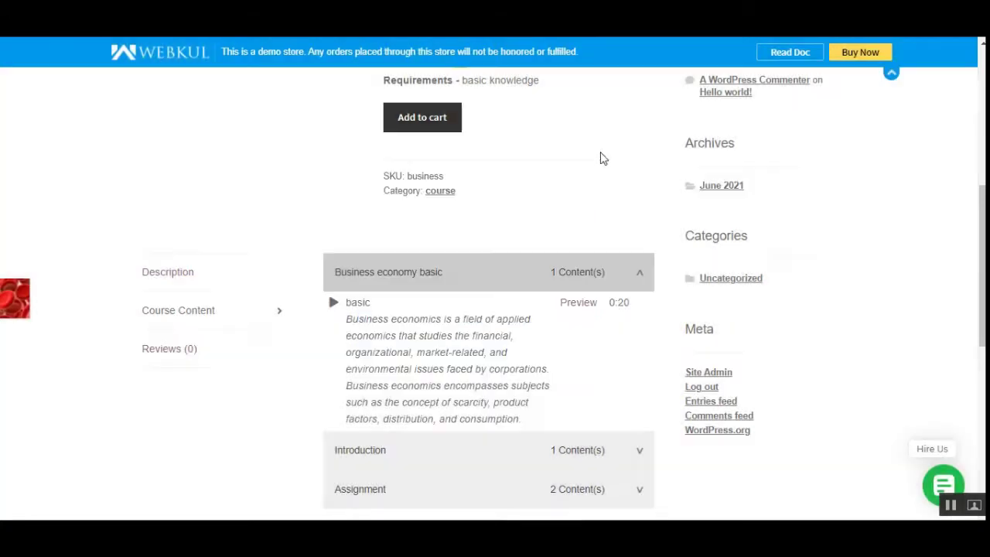
scroll(503, 334, "down", 2)
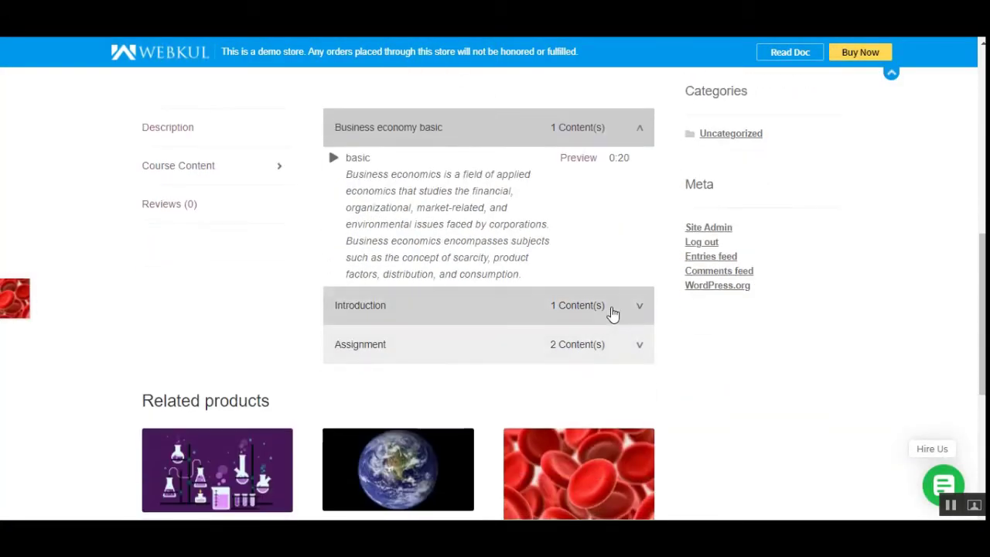
Expand Introduction to show its 0:20 lesson and Assignment to list two practice assignments.
left_click(627, 308)
scroll(610, 316, "down", 2)
scroll(591, 317, "down", 1)
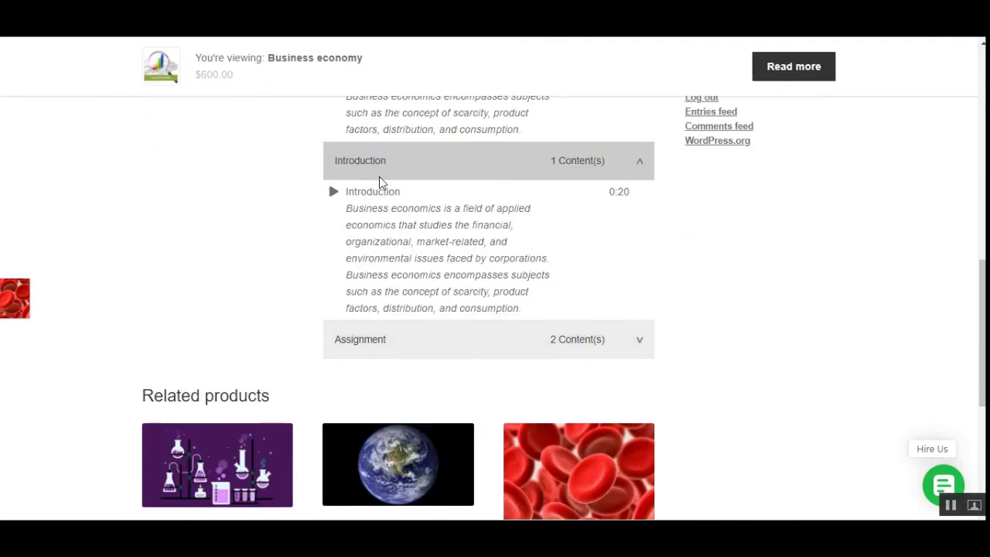
left_click_drag(419, 209, 467, 279)
left_click(523, 341)
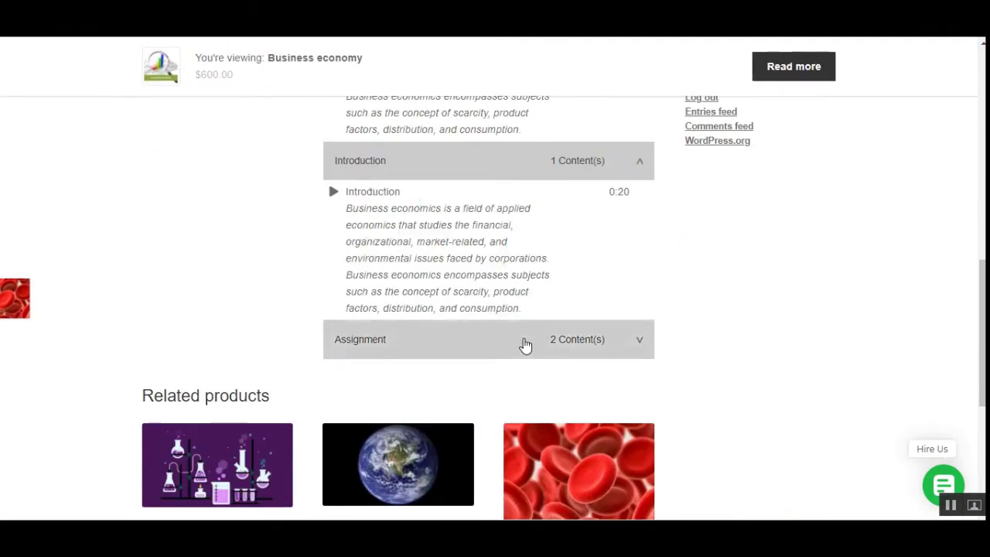
left_click_drag(406, 193, 442, 210)
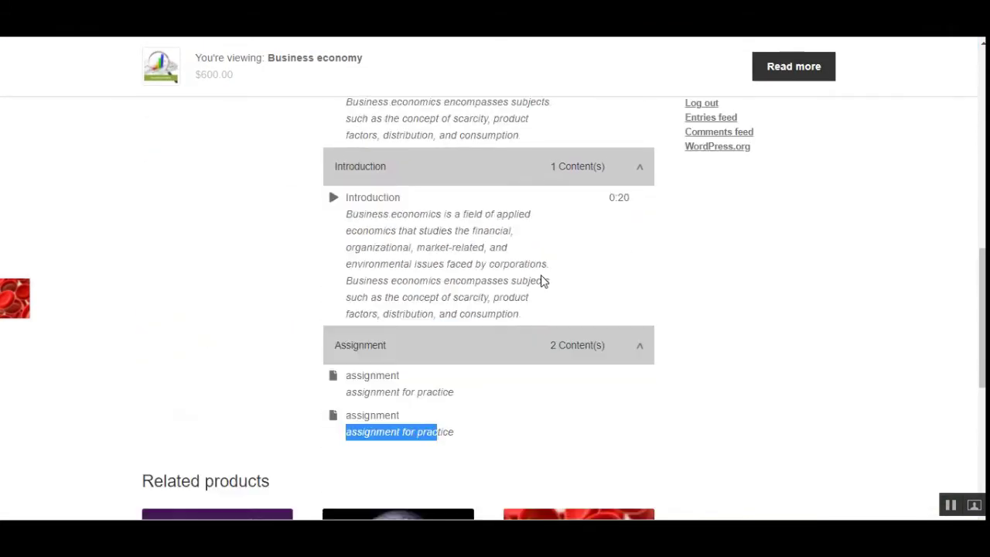
scroll(544, 281, "up", 10)
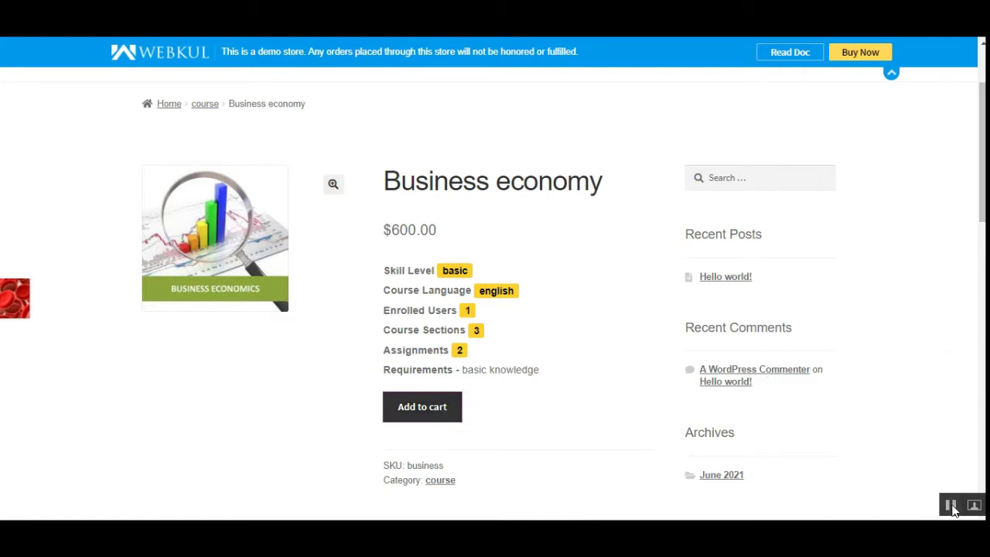
Go to checkout from the header cart holding the Business economy course.
scroll(913, 256, "down", 1)
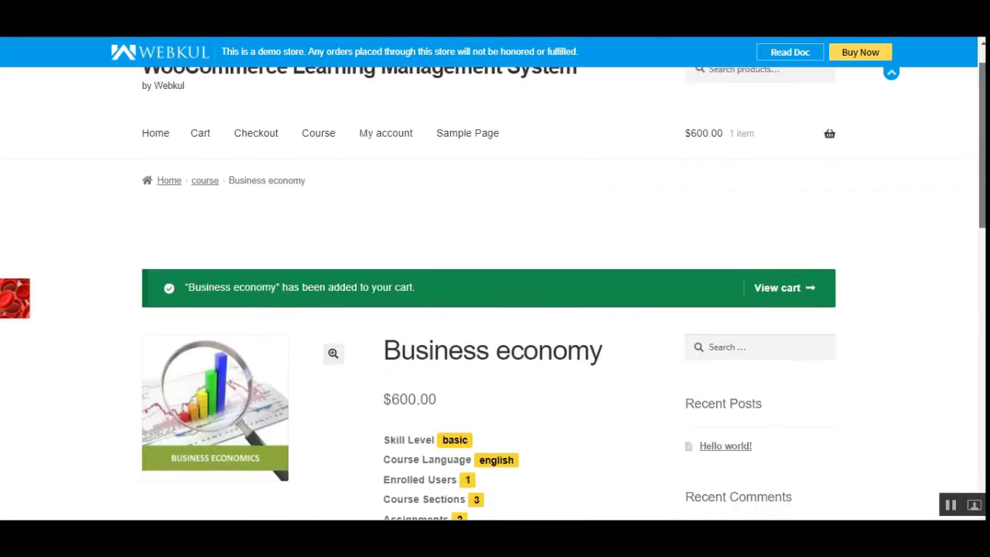
scroll(779, 313, "down", 6)
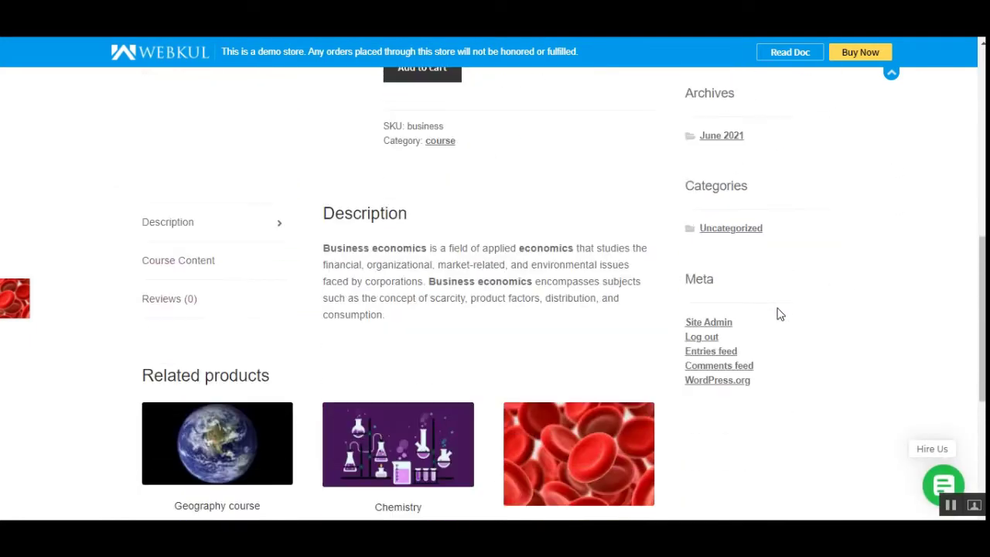
scroll(779, 313, "up", 7)
mouse_move(747, 177)
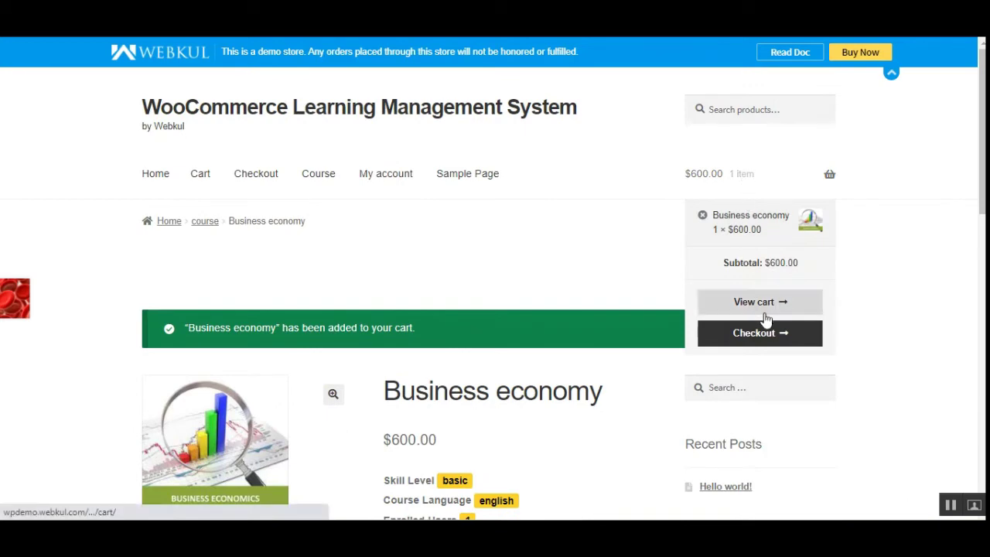
left_click(764, 338)
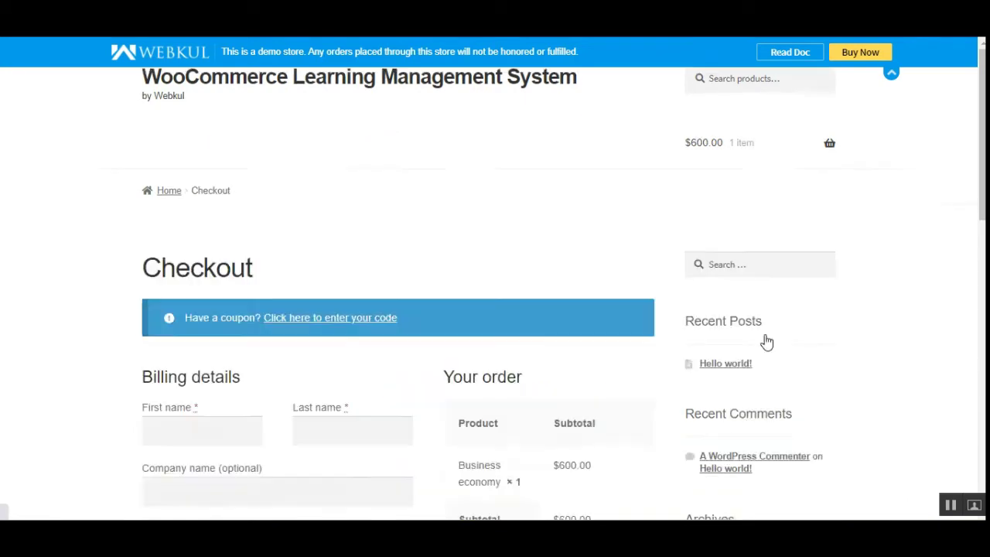
Autofill the billing details and place the $600 order by Direct bank transfer.
scroll(467, 336, "down", 3)
left_click(176, 247)
left_click(221, 286)
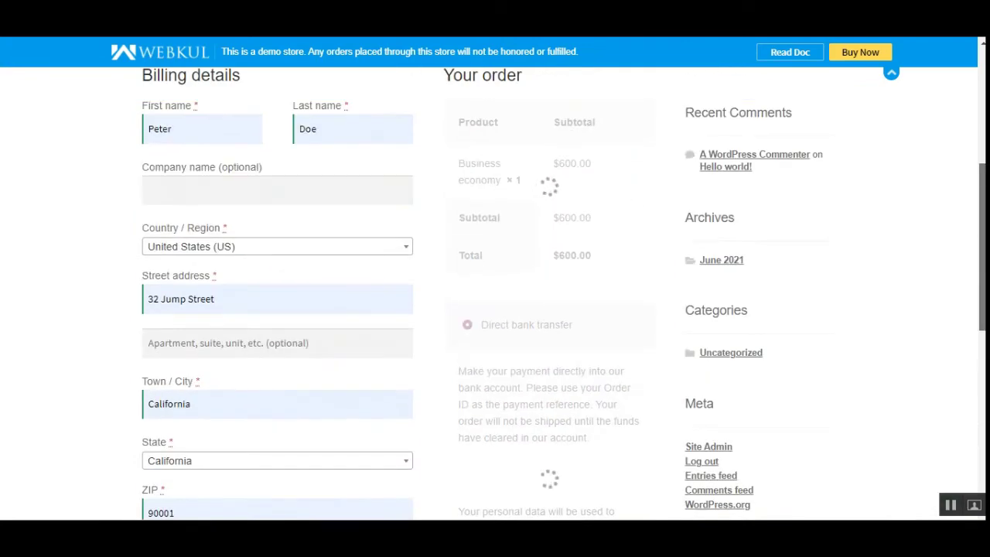
scroll(496, 393, "down", 2)
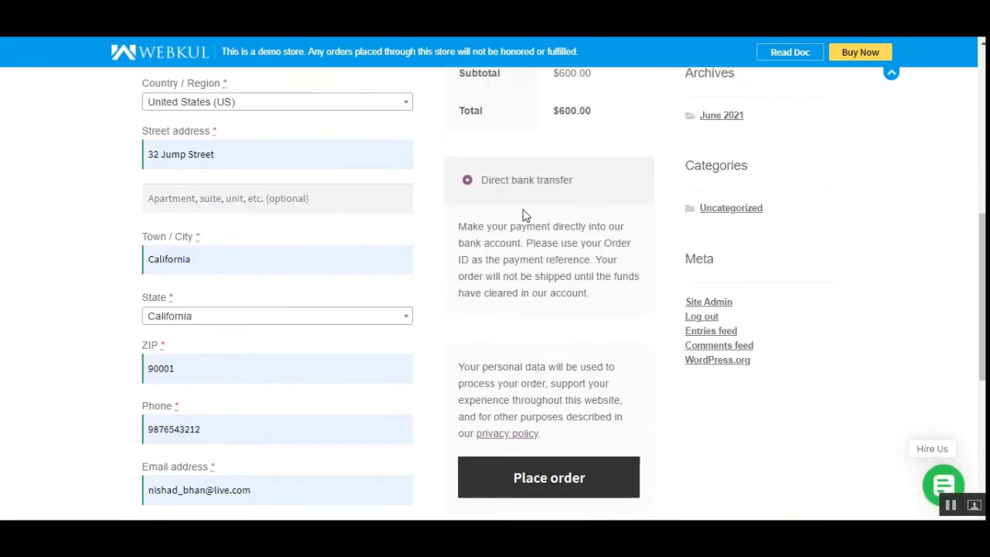
left_click_drag(501, 180, 555, 179)
left_click(552, 478)
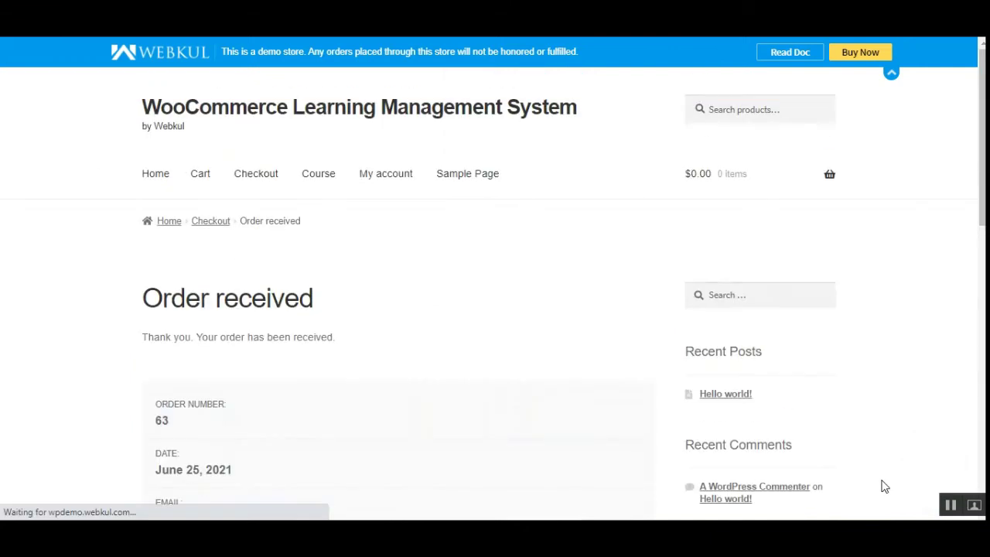
scroll(469, 444, "down", 3)
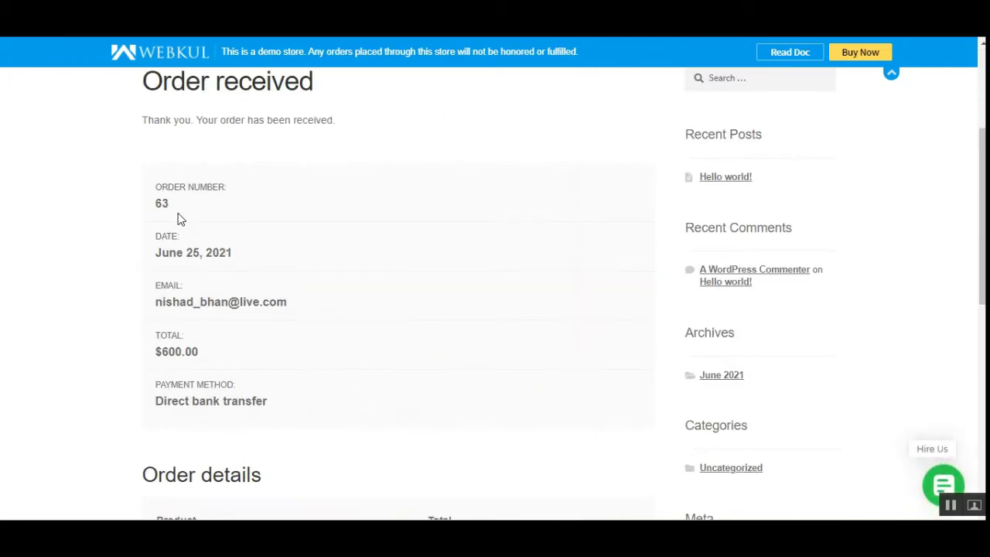
scroll(247, 393, "down", 4)
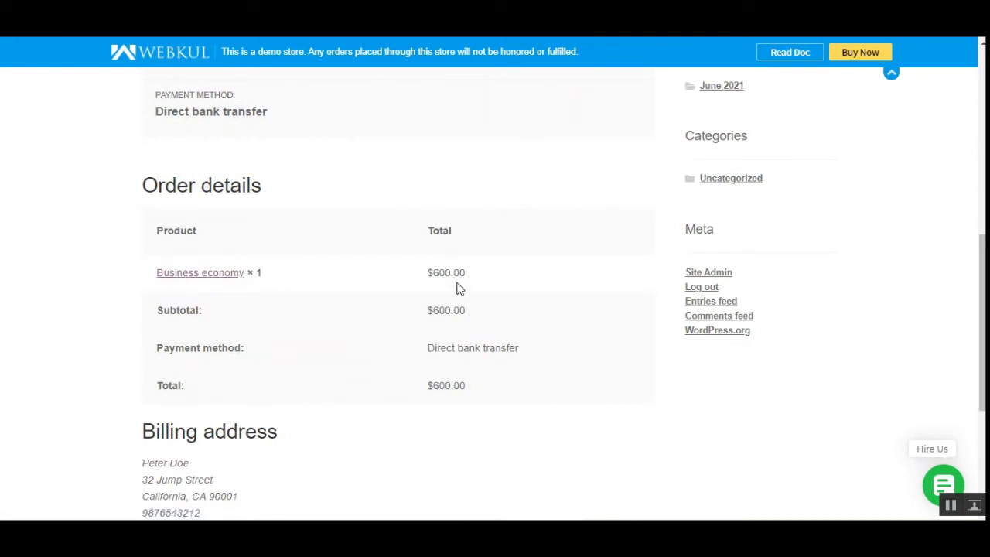
scroll(425, 353, "up", 7)
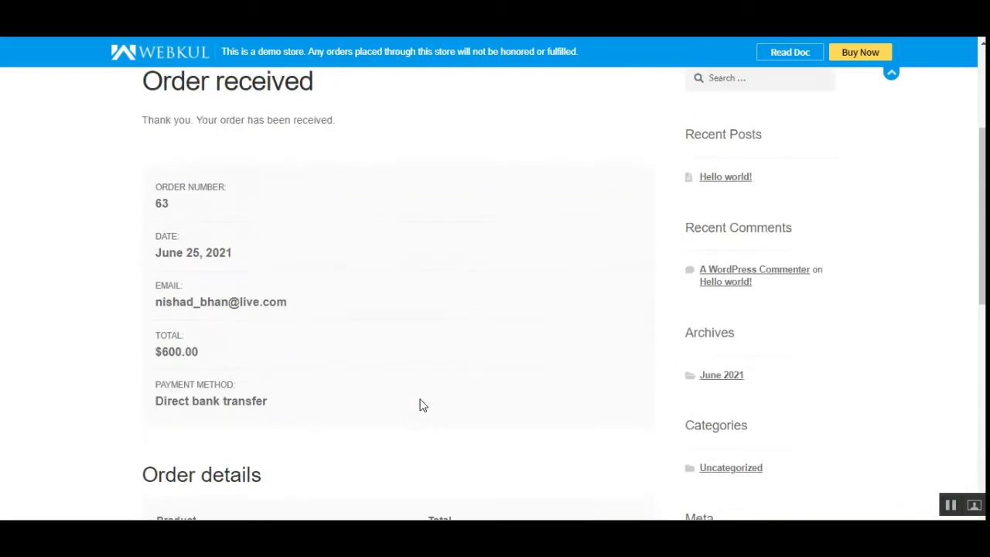
left_click(392, 181)
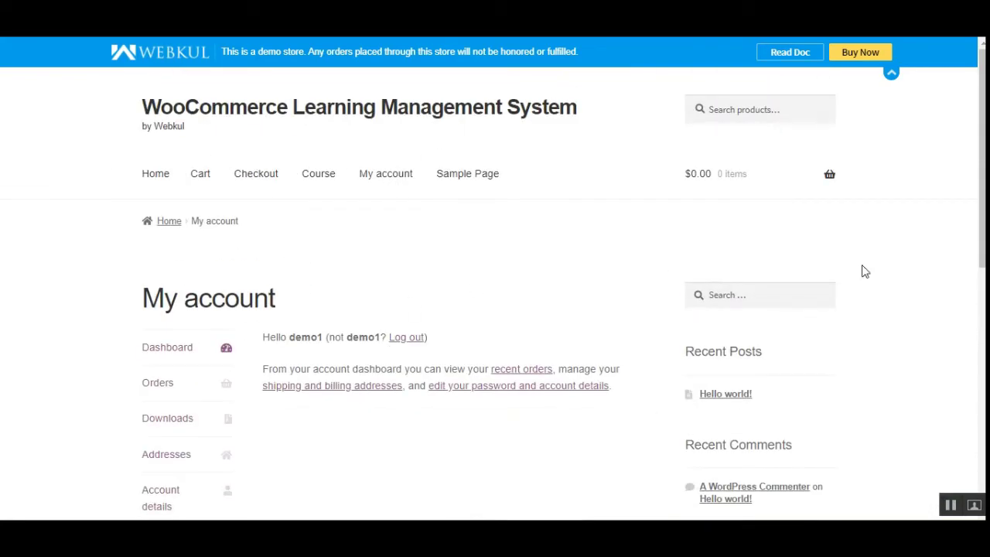
Check the empty My Courses list, then open Membership Plans showing $55.00, $50.00 and $45.00 plans.
scroll(864, 271, "down", 3)
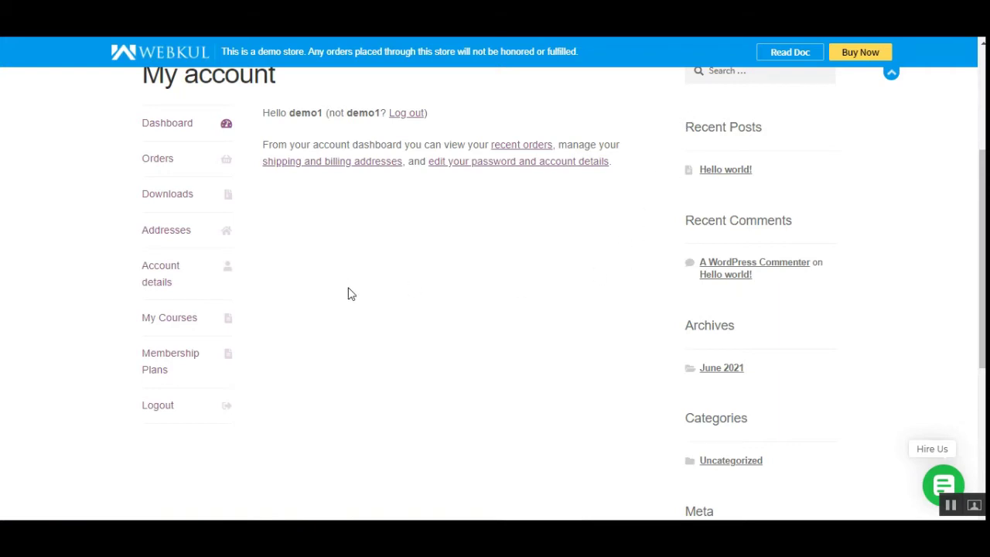
left_click(175, 325)
scroll(413, 327, "down", 3)
scroll(413, 327, "up", 2)
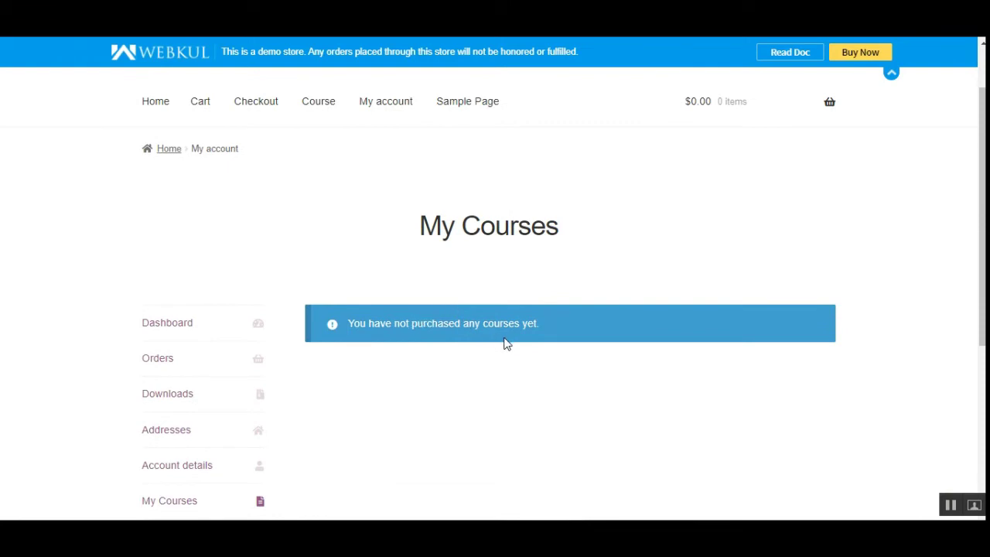
scroll(471, 352, "down", 3)
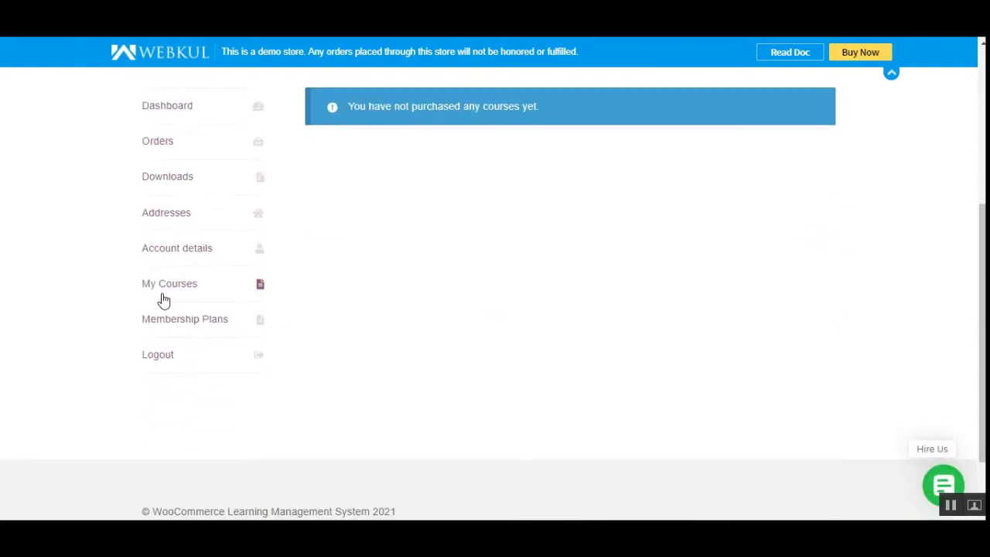
left_click(228, 327)
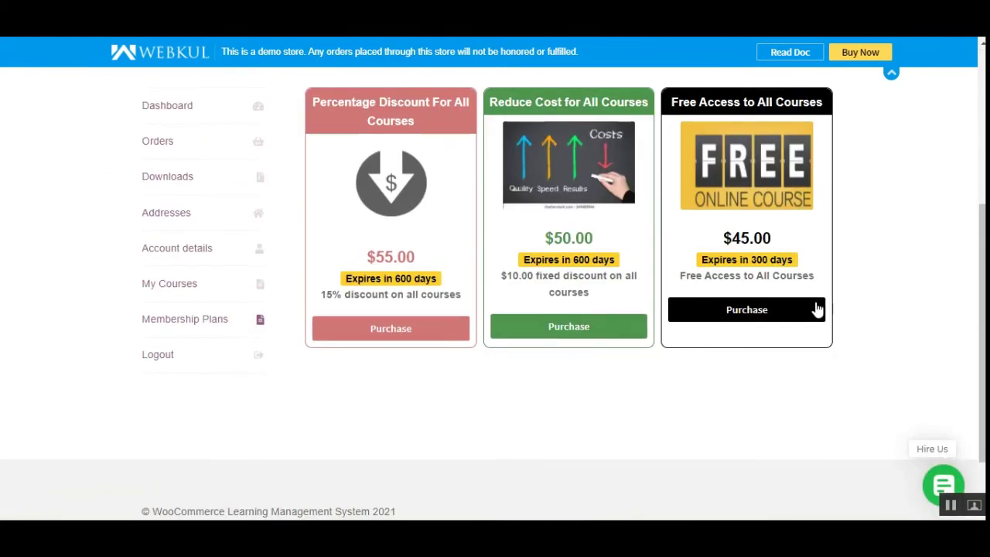
left_click(817, 309)
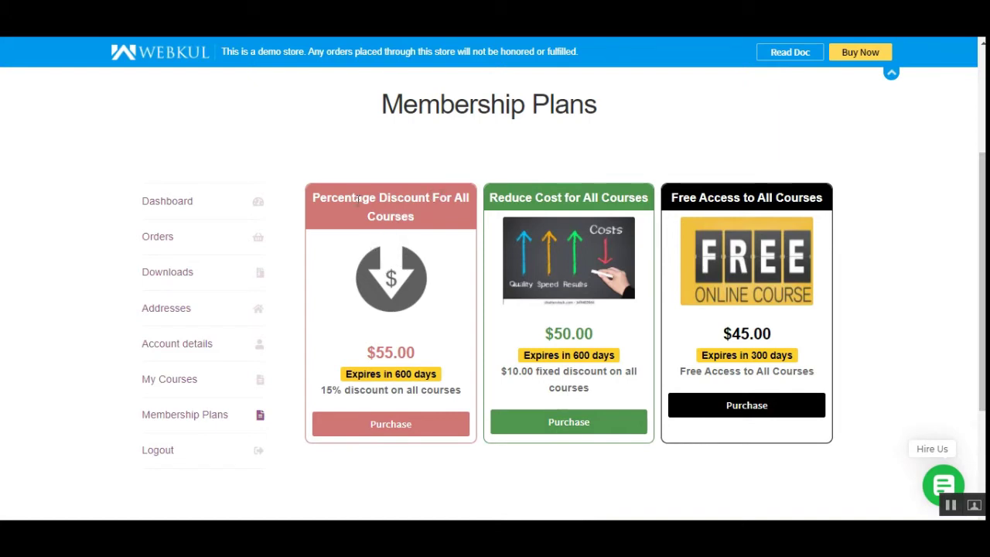
left_click_drag(358, 199, 421, 224)
left_click_drag(513, 198, 816, 200)
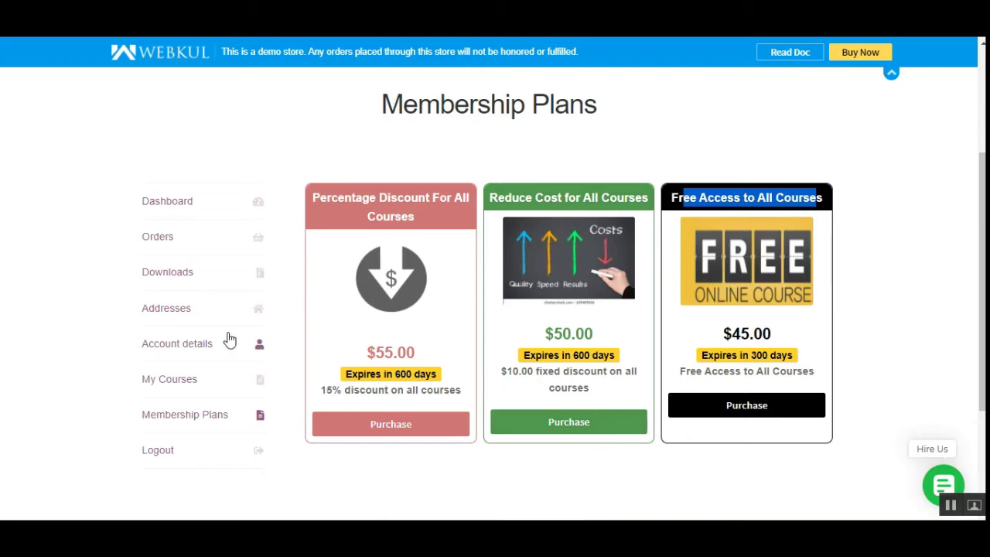
left_click(194, 386)
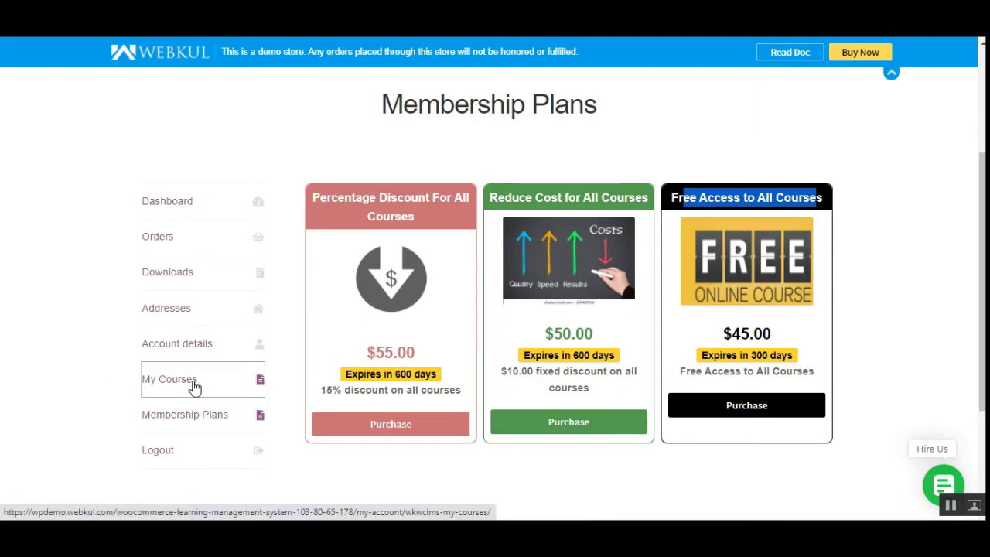
scroll(457, 422, "down", 3)
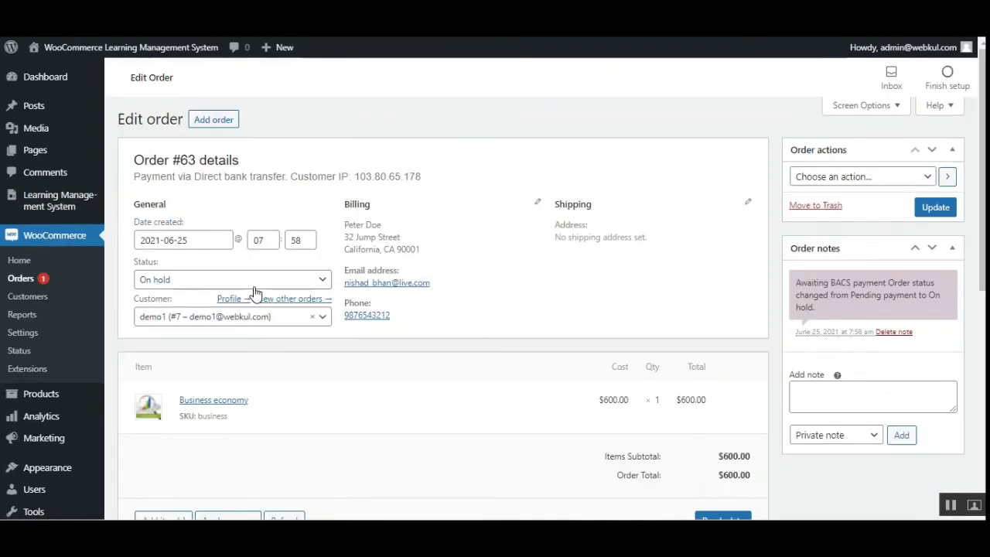
Set the $600.00 Business economy order's status to Completed and update the order.
left_click(249, 280)
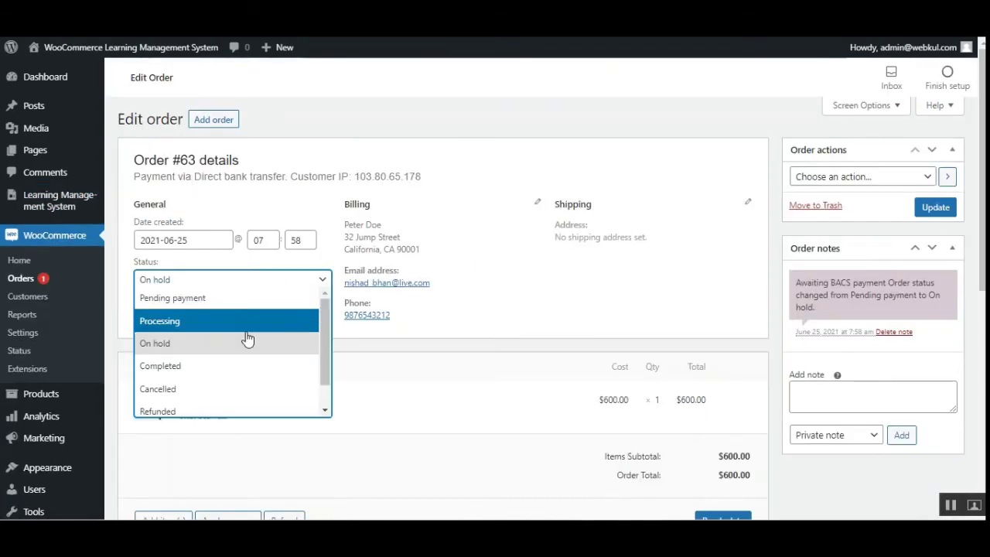
left_click(246, 371)
left_click(935, 207)
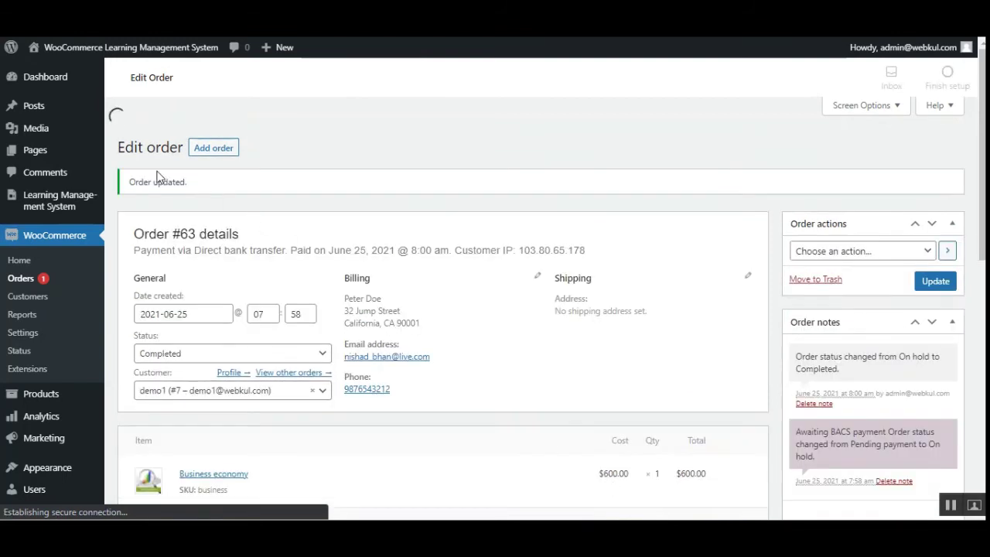
left_click_drag(150, 154, 187, 154)
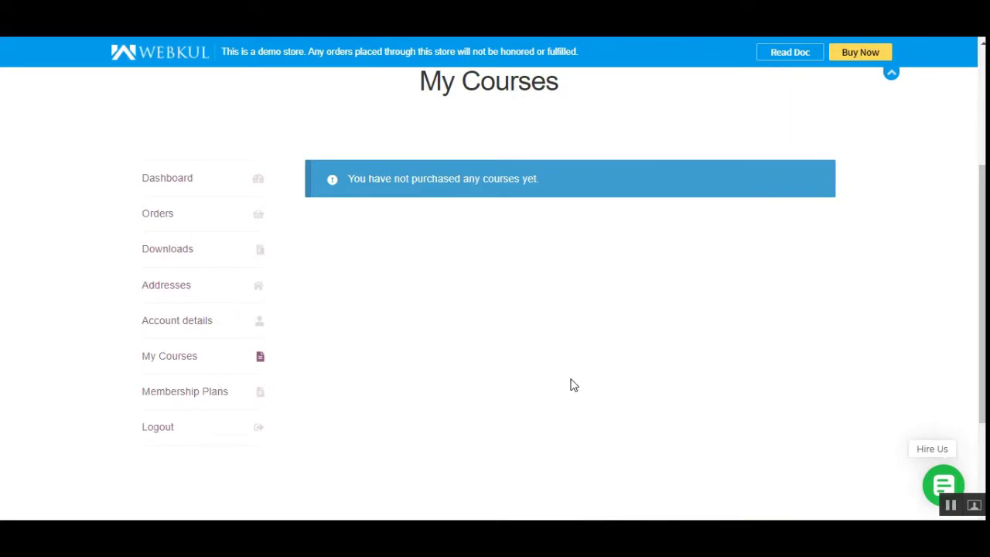
Reload My Courses and open the newly listed Business economy course.
key("F5")
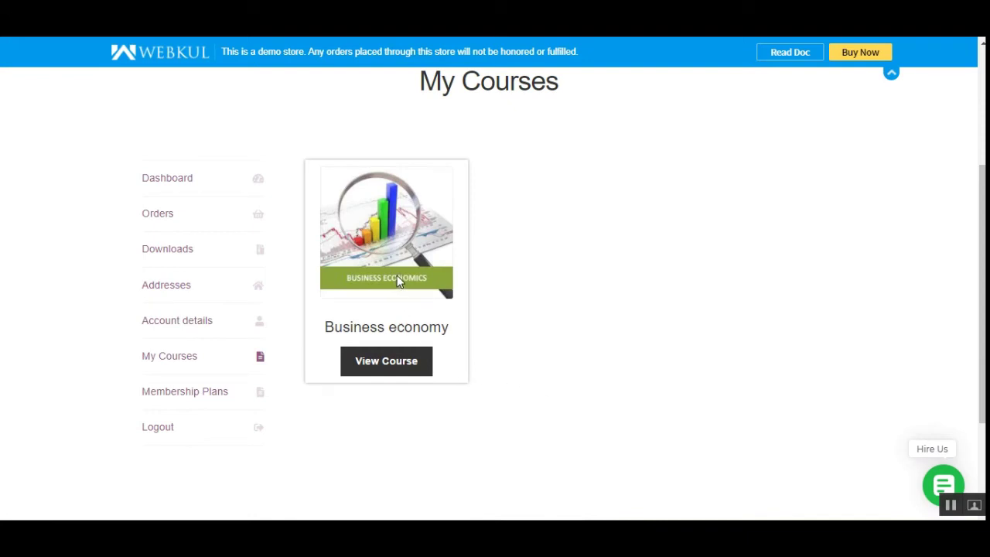
left_click(395, 373)
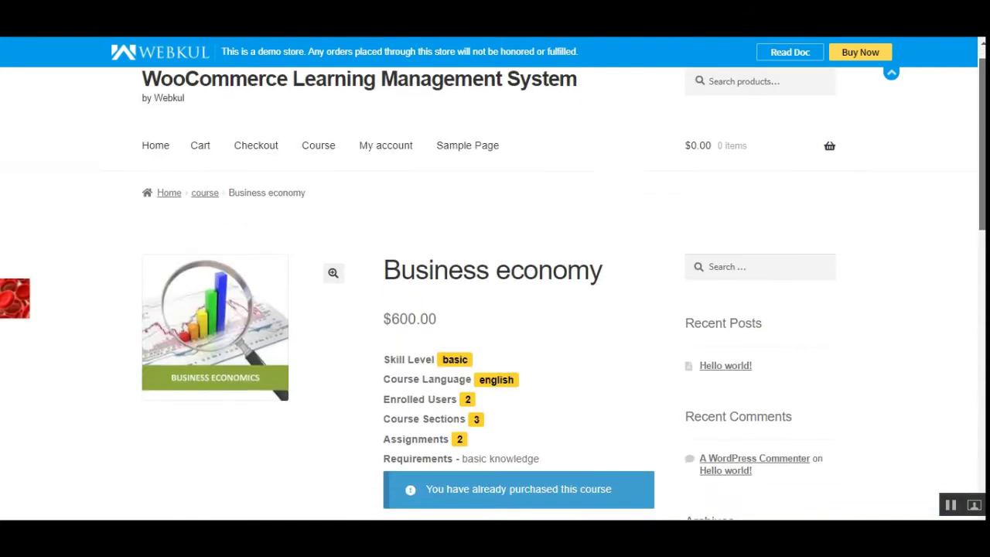
Highlight the notice that the Business economy course has already been purchased.
scroll(494, 309, "down", 2)
scroll(564, 293, "down", 1)
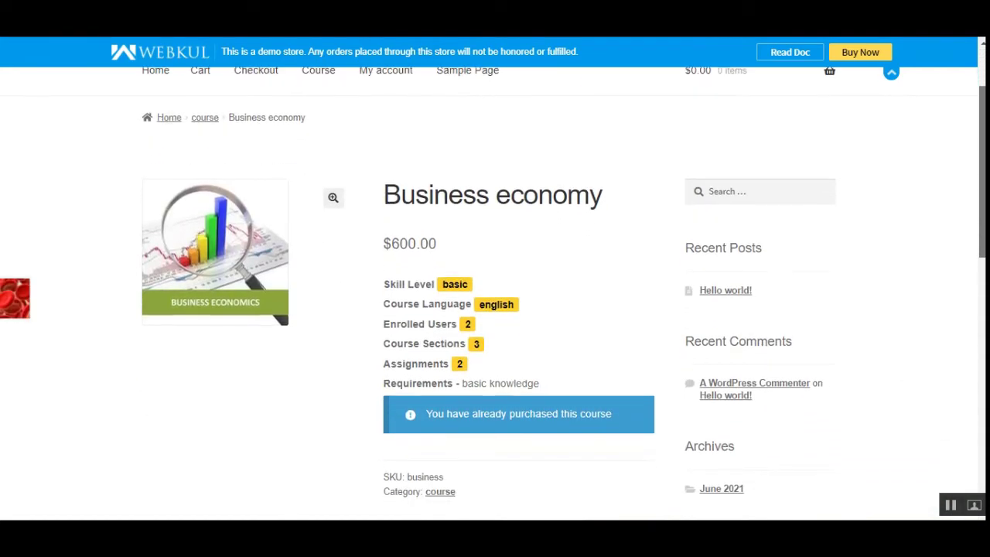
scroll(495, 309, "down", 2)
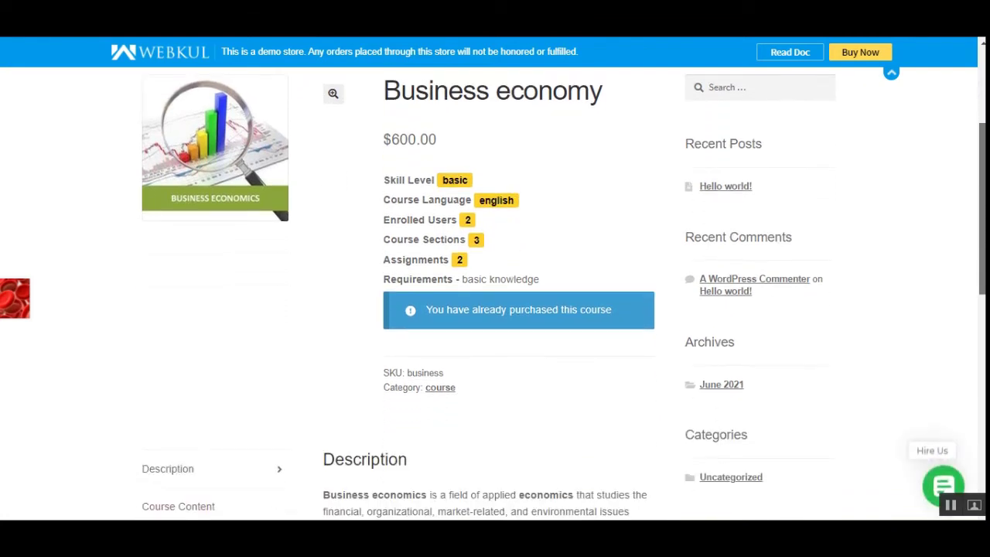
scroll(495, 310, "up", 2)
scroll(495, 309, "down", 1)
scroll(402, 368, "down", 1)
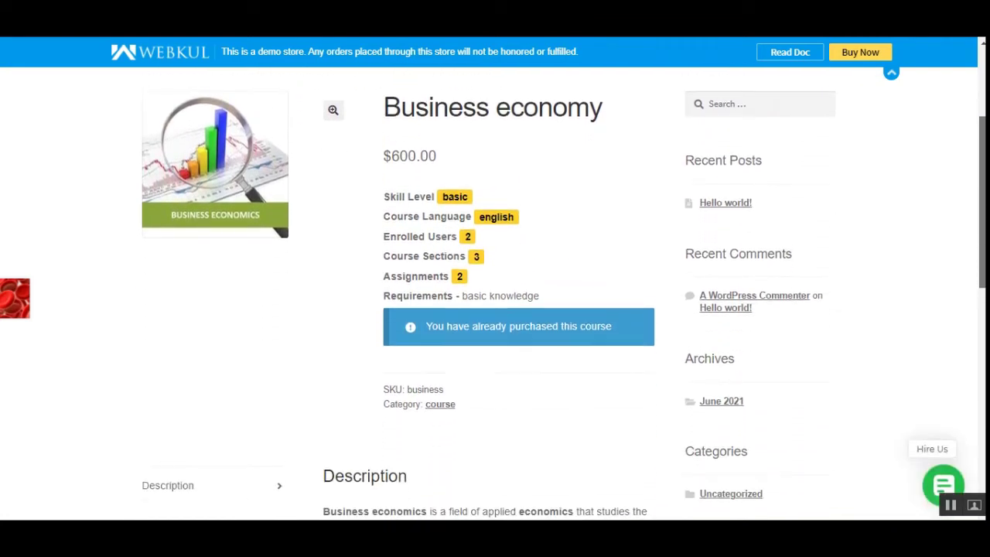
left_click_drag(458, 320, 611, 319)
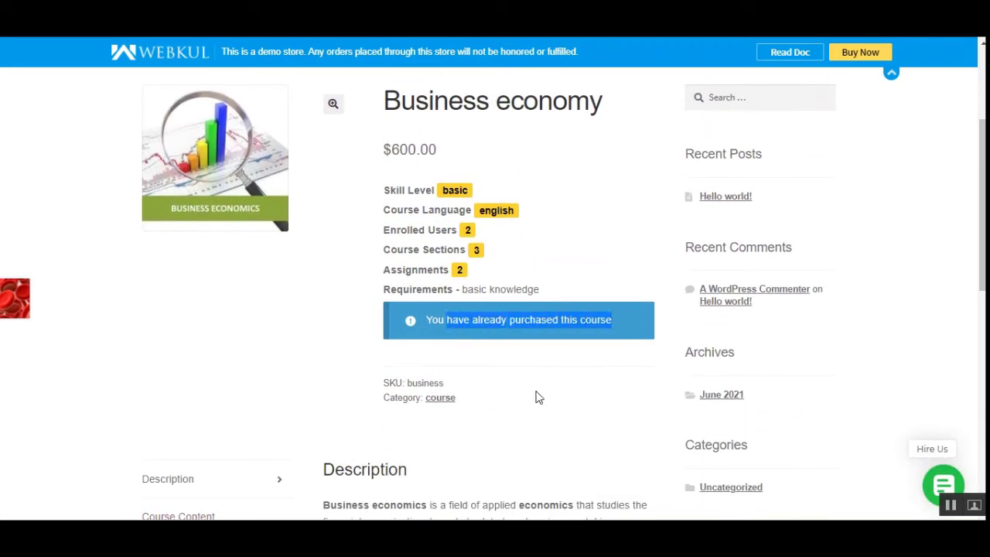
scroll(539, 397, "down", 5)
Show the course content and expand the Business economy basic and Introduction sections.
left_click(207, 172)
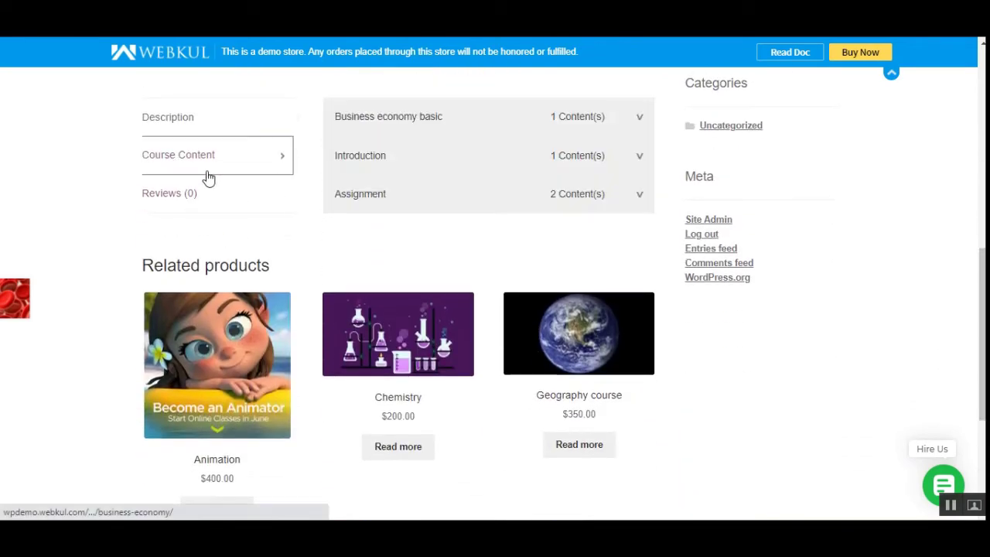
scroll(367, 254, "up", 2)
left_click(433, 261)
scroll(442, 406, "down", 2)
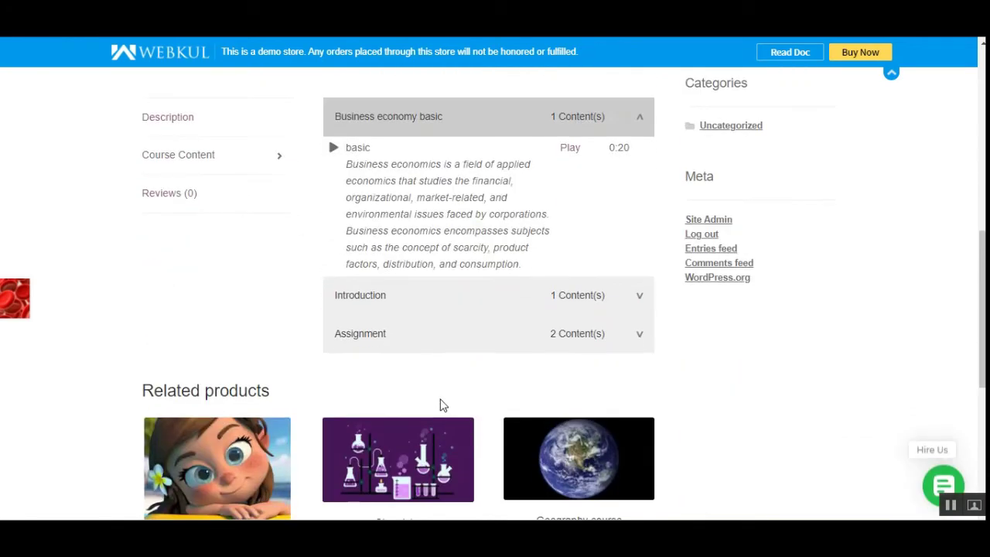
left_click(379, 302)
scroll(431, 336, "up", 2)
Play the basic lesson video, then close the video popup.
left_click(575, 296)
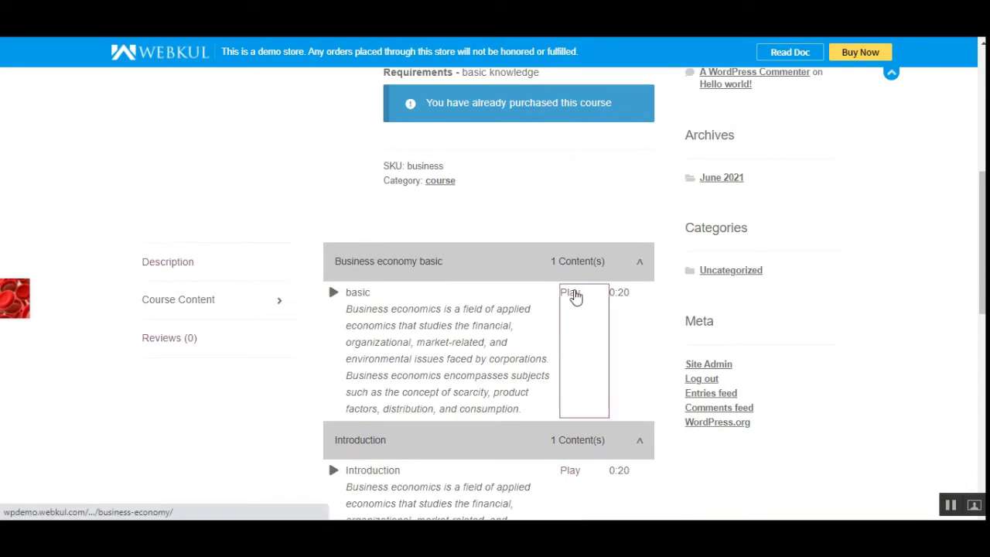
left_click(596, 155)
scroll(193, 309, "up", 4)
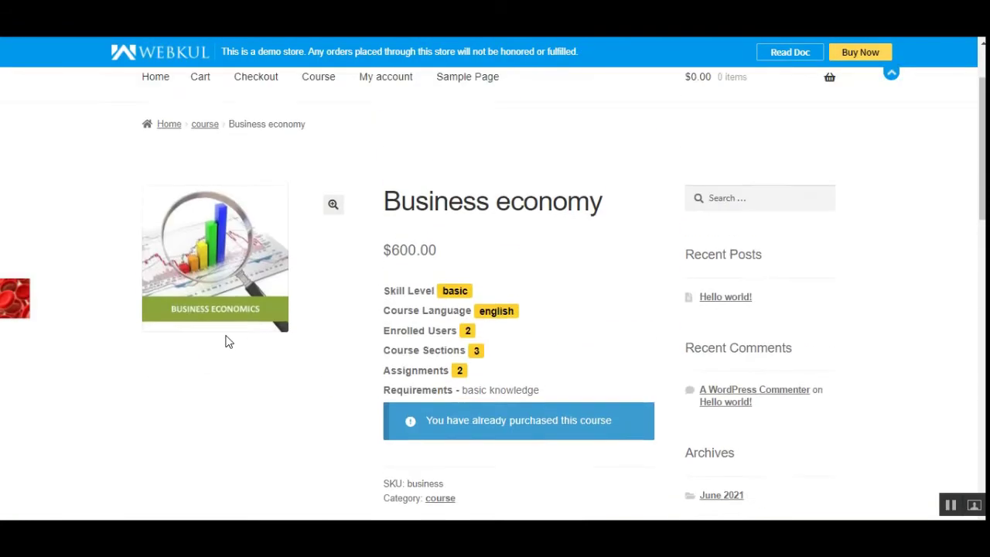
scroll(229, 341, "up", 2)
Open My account > Membership Plans and highlight the second plan's fixed discount description.
left_click(391, 178)
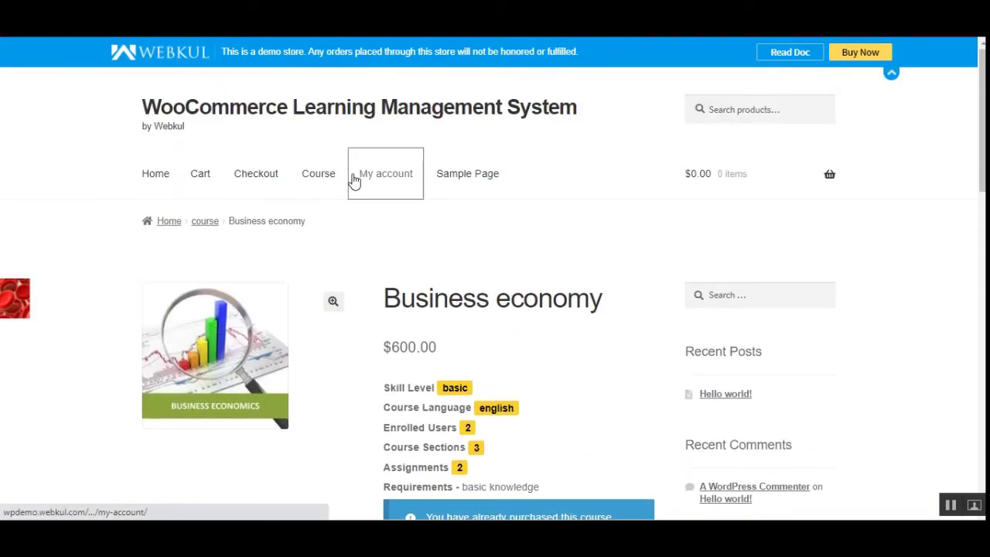
scroll(293, 361, "down", 2)
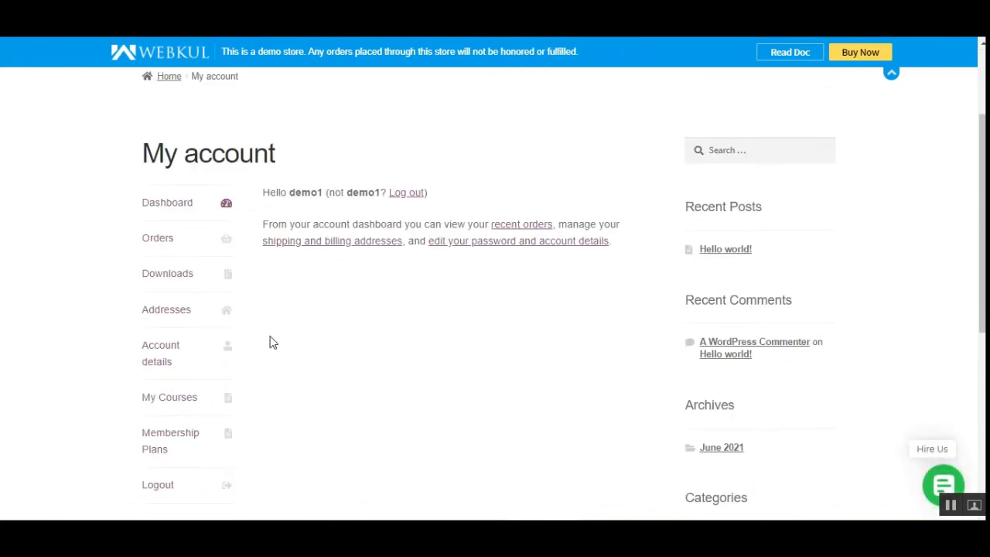
scroll(232, 383, "down", 2)
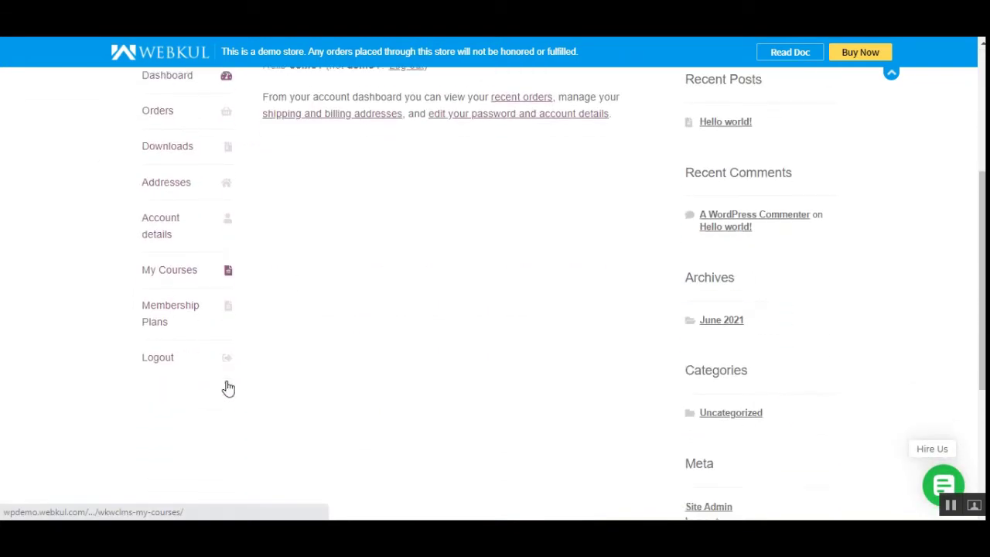
left_click(164, 297)
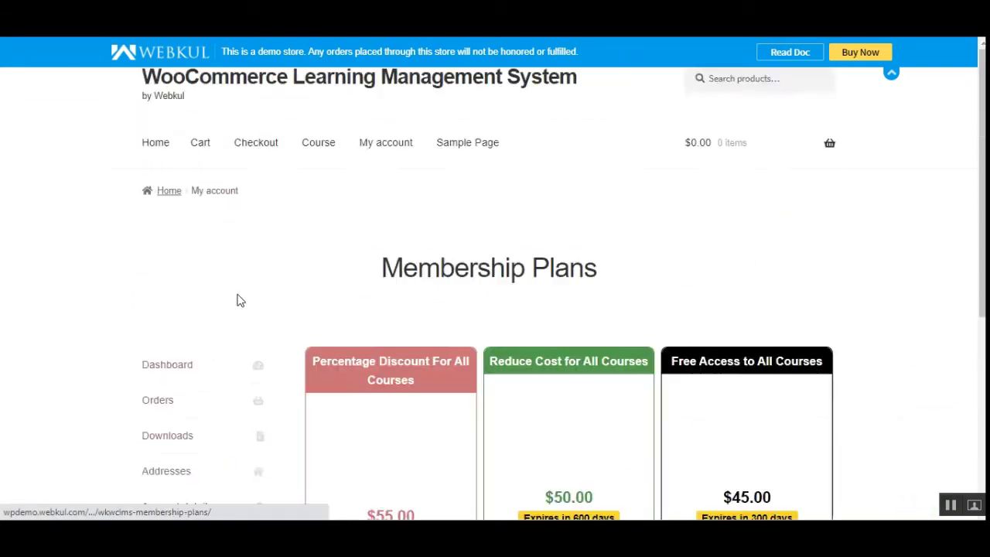
scroll(406, 375, "down", 3)
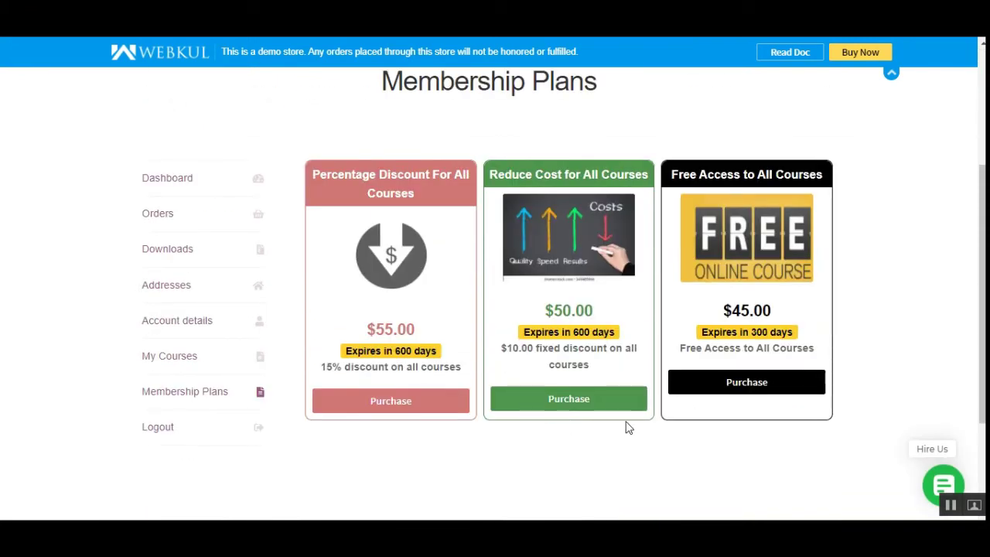
left_click_drag(509, 348, 638, 349)
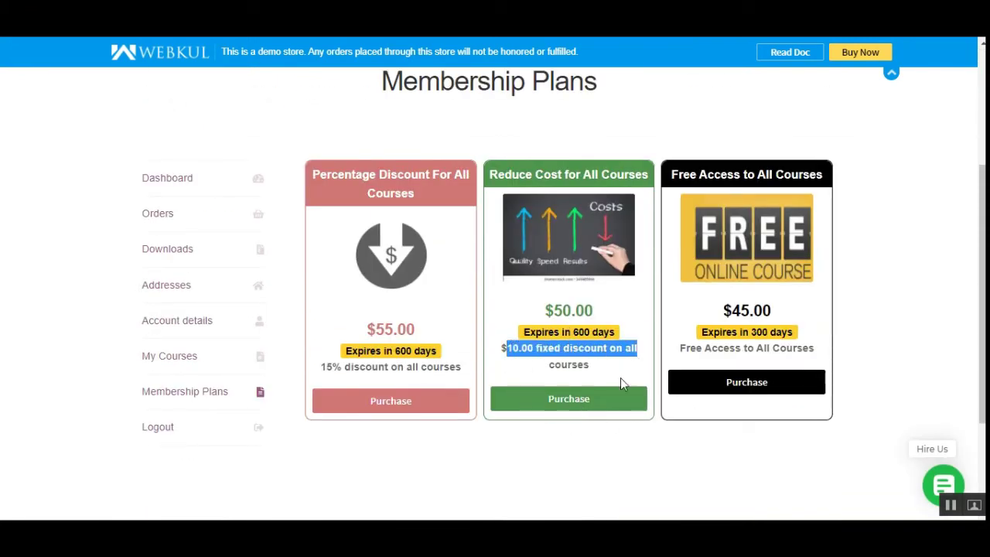
Add the $50.00 Reduce Cost for All Courses plan to the cart and proceed to checkout.
left_click(574, 402)
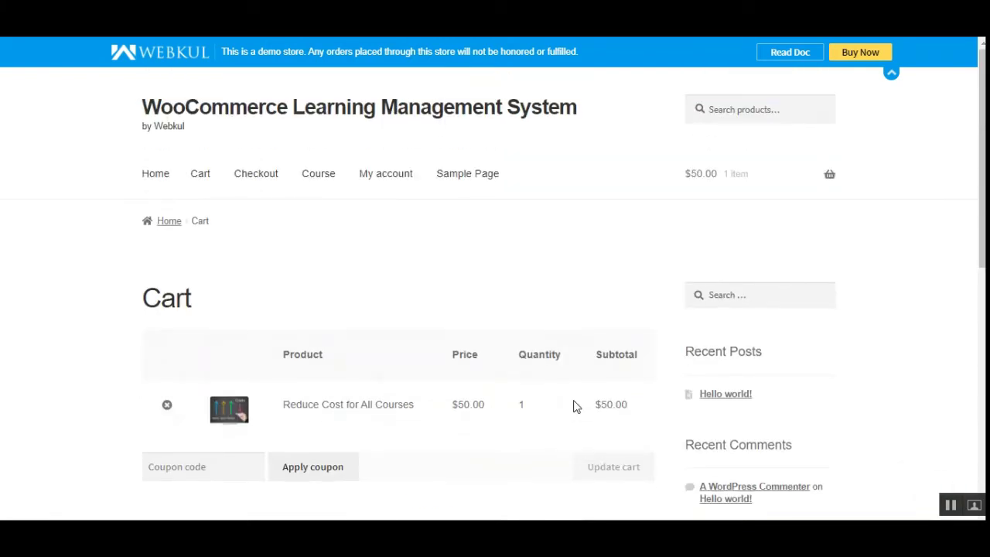
scroll(575, 406, "down", 2)
scroll(575, 404, "down", 2)
left_click(566, 376)
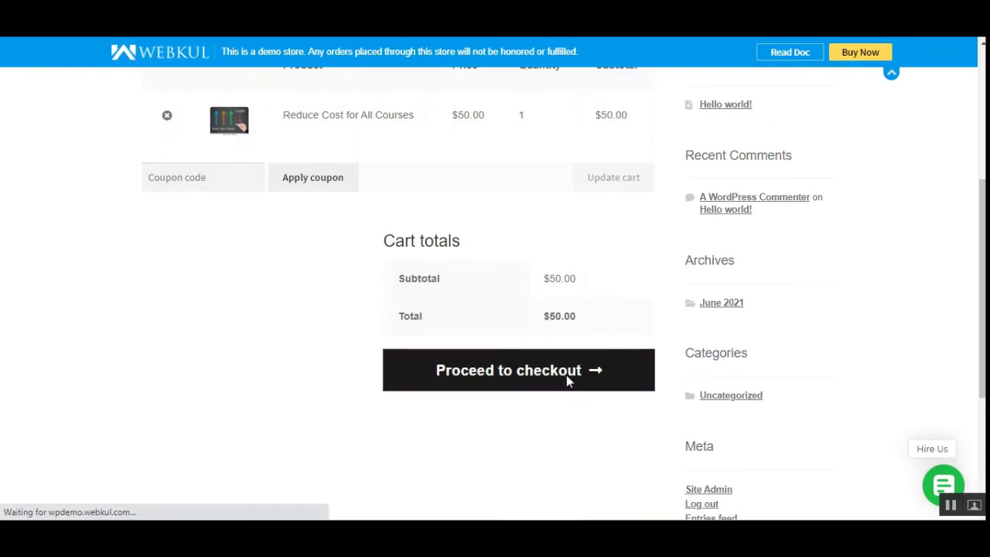
Place the order for the Reduce Cost for All Courses membership plan.
scroll(500, 389, "down", 6)
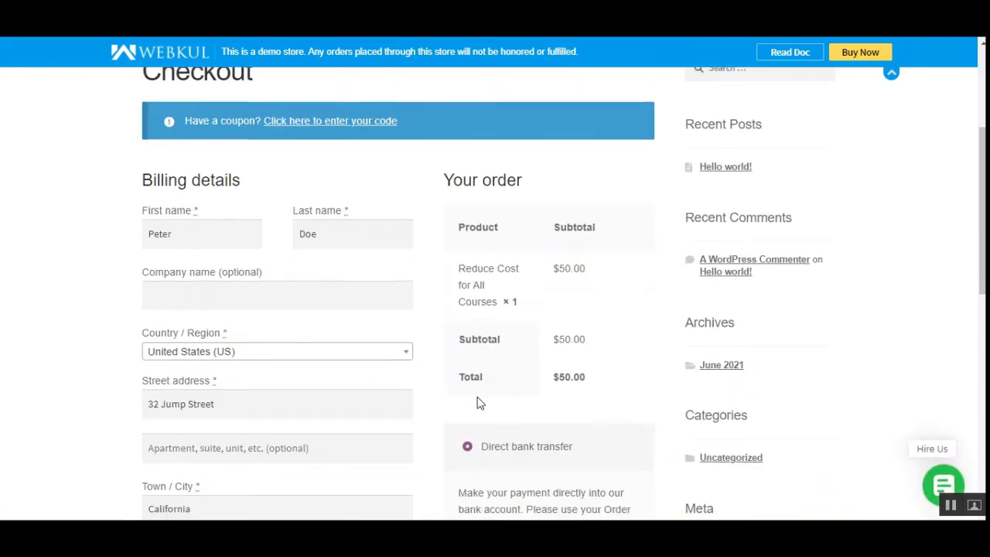
scroll(502, 402, "down", 2)
left_click(545, 330)
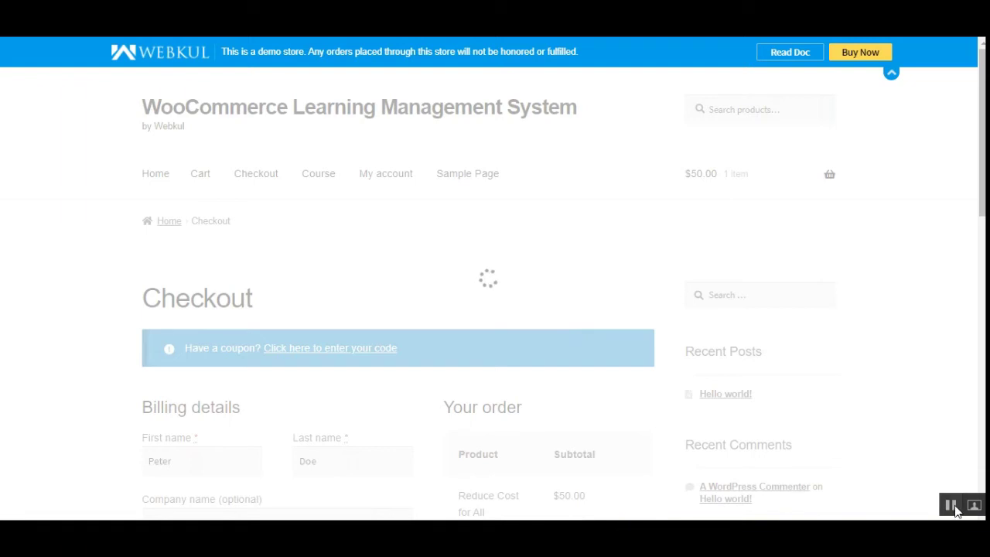
Return to My account and reopen the Membership Plans list.
left_click(385, 182)
scroll(378, 312, "down", 3)
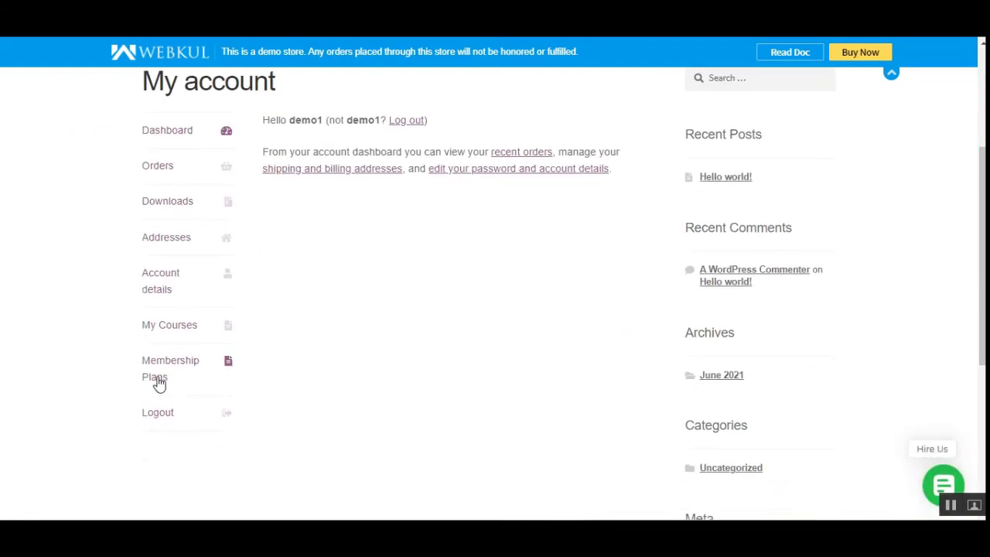
left_click(169, 380)
scroll(416, 370, "down", 3)
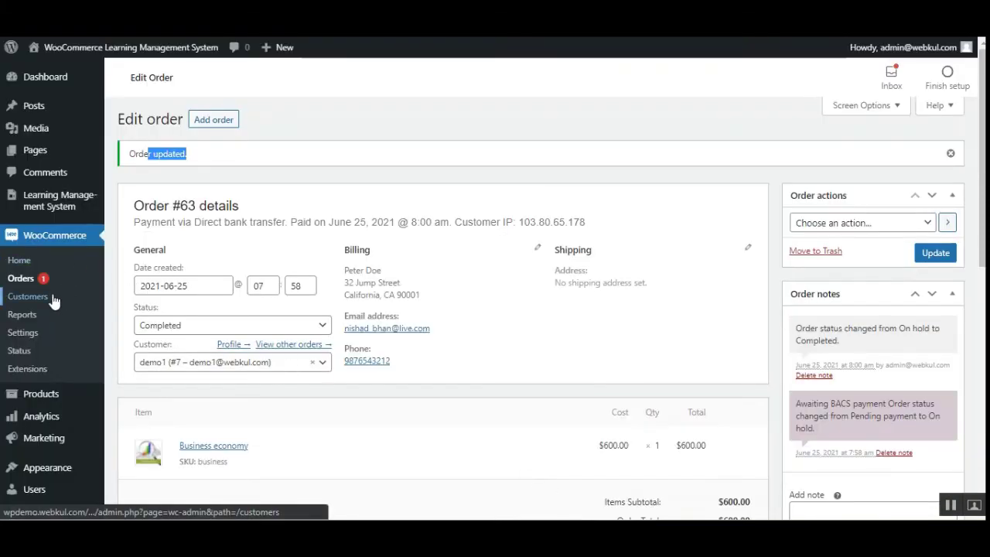
Open order #64 for the Reduce Cost for All Courses plan from the WooCommerce orders list.
mouse_move(75, 203)
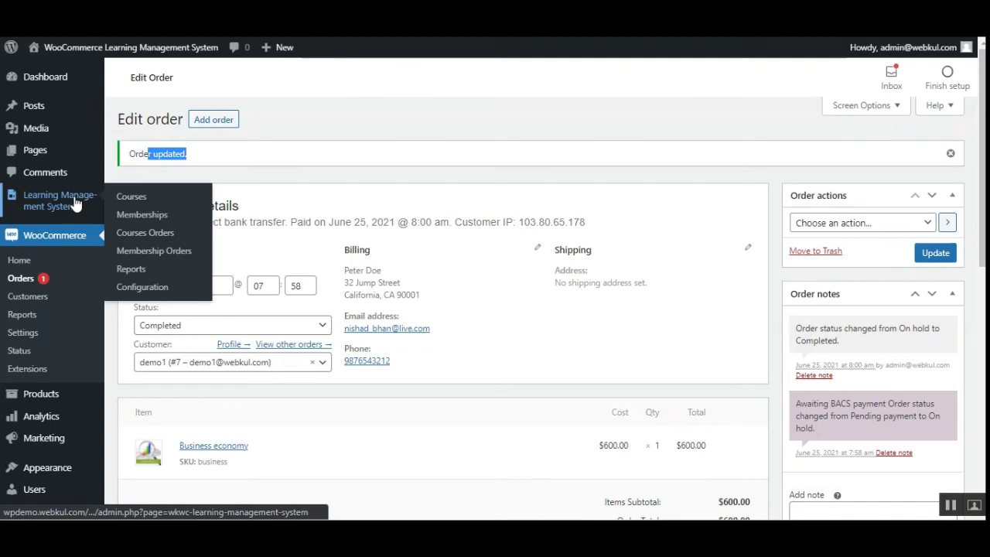
left_click(168, 223)
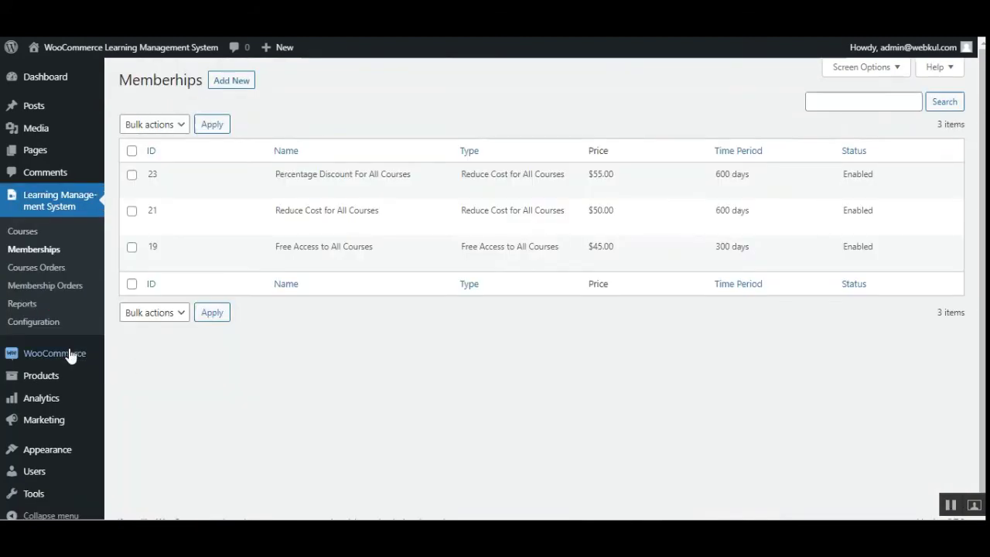
mouse_move(69, 355)
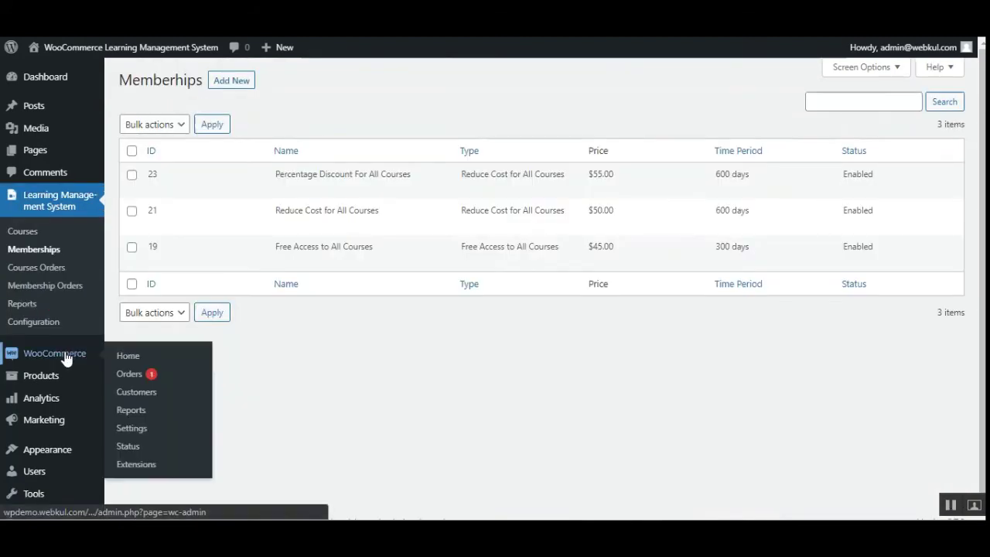
left_click(146, 380)
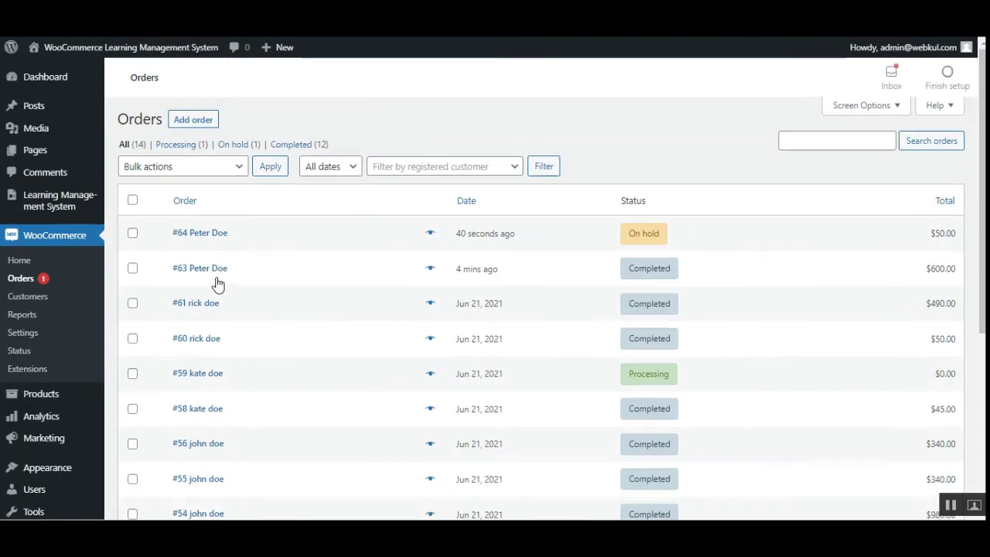
left_click(210, 236)
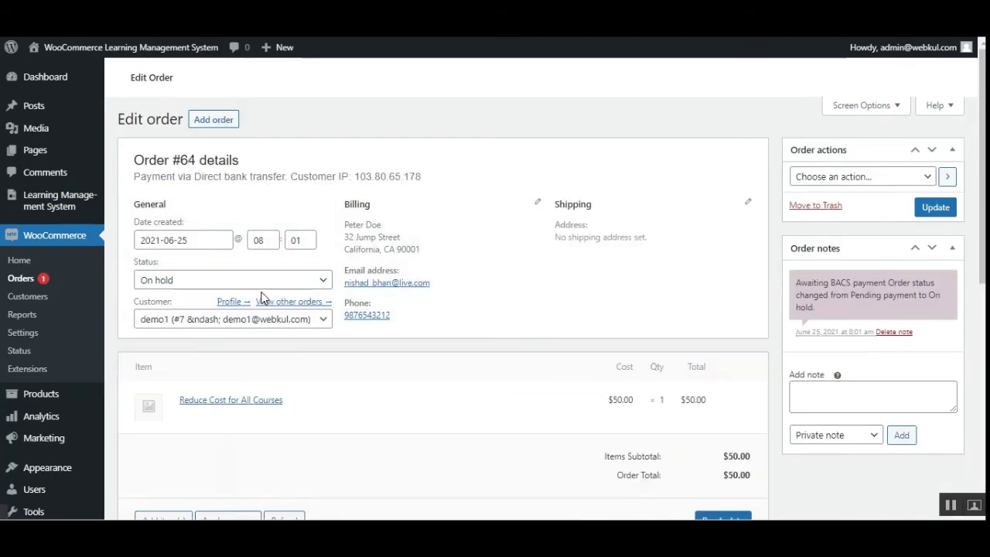
Set order #64's status to Completed and update the order.
left_click(243, 281)
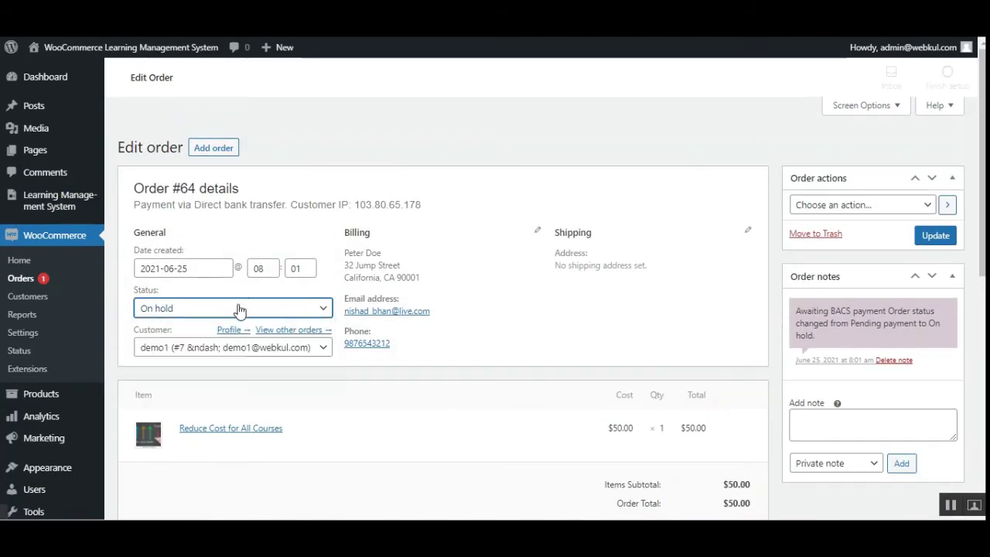
left_click(237, 281)
left_click(217, 370)
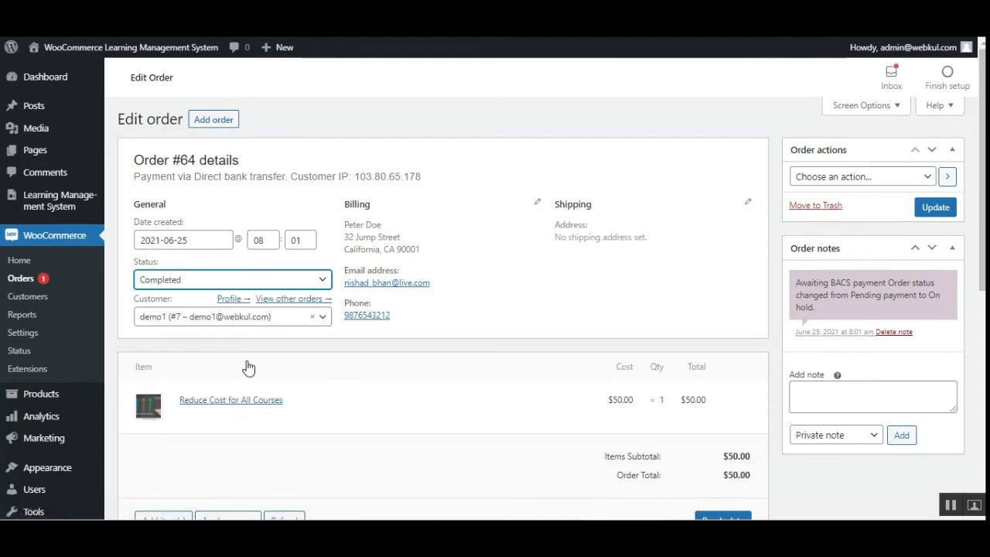
left_click(933, 210)
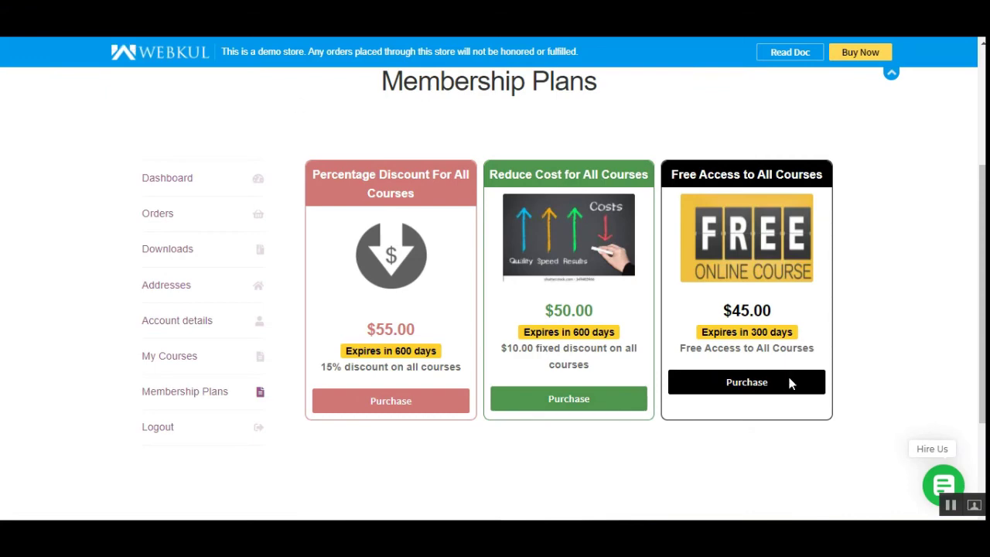
Check that the $50.00 plan reads Purchased and review its new expiry date.
scroll(497, 293, "down", 2)
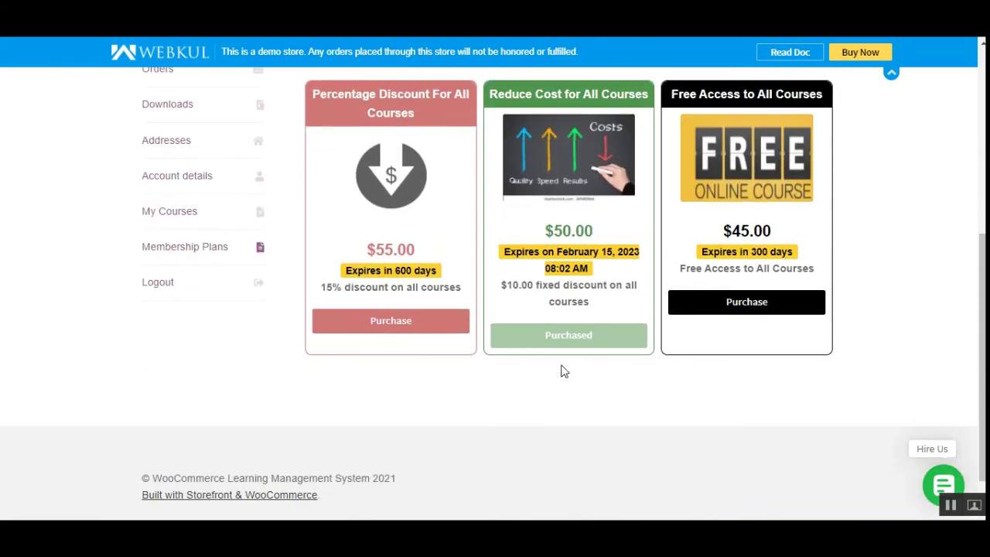
scroll(590, 376, "up", 2)
scroll(590, 375, "down", 1)
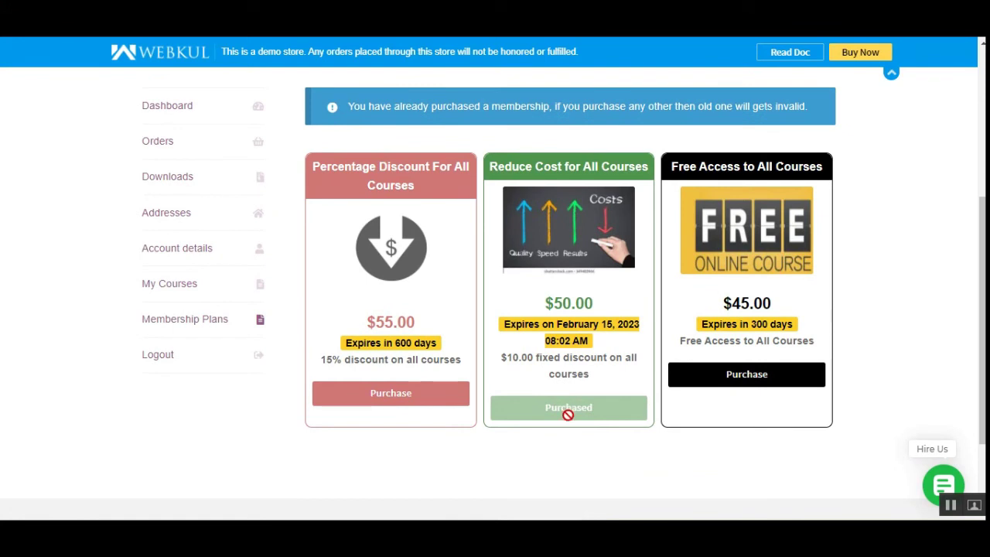
scroll(568, 414, "up", 1)
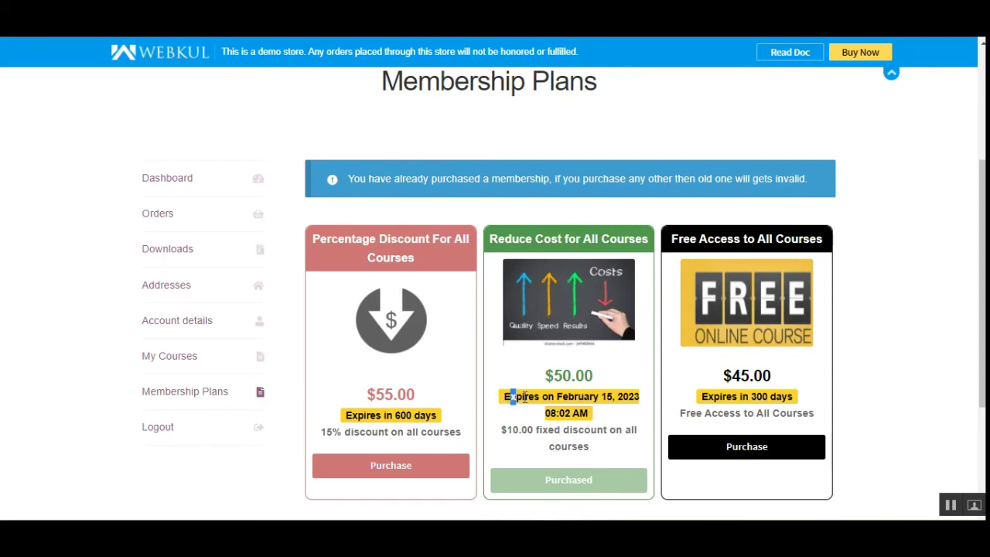
left_click_drag(510, 396, 604, 414)
left_click_drag(368, 418, 449, 431)
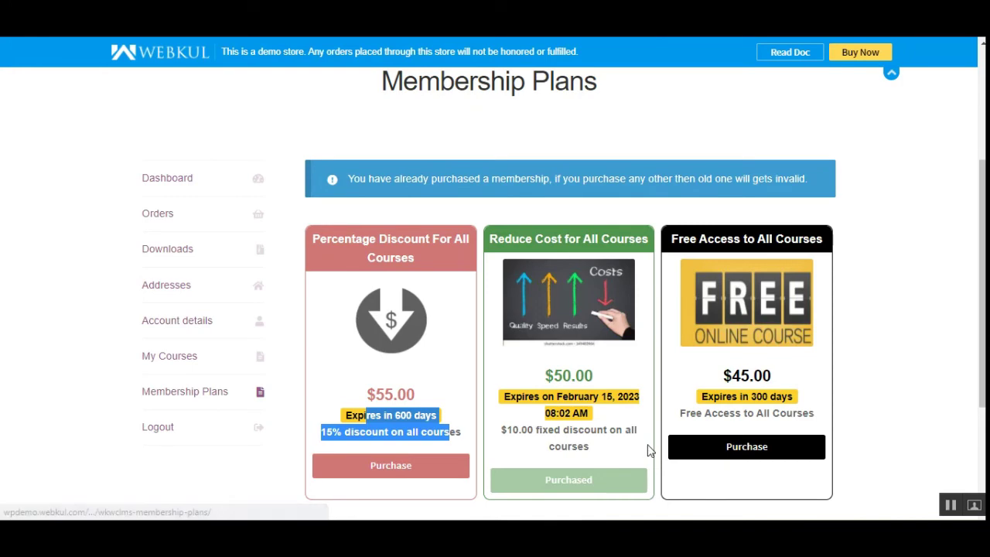
Go to My Courses, which lists the Business economics course.
scroll(917, 349, "down", 1)
left_click(369, 309)
scroll(369, 309, "up", 1)
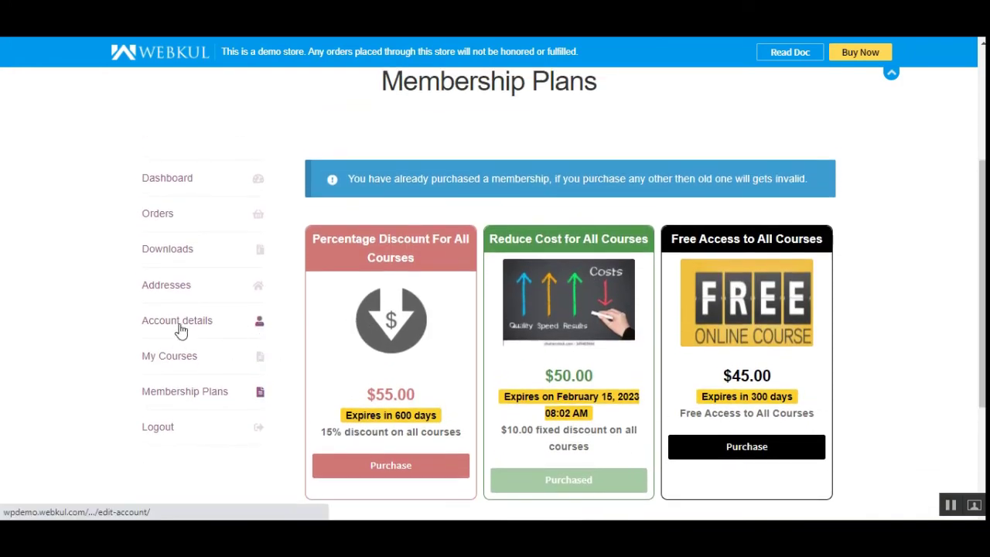
left_click(191, 357)
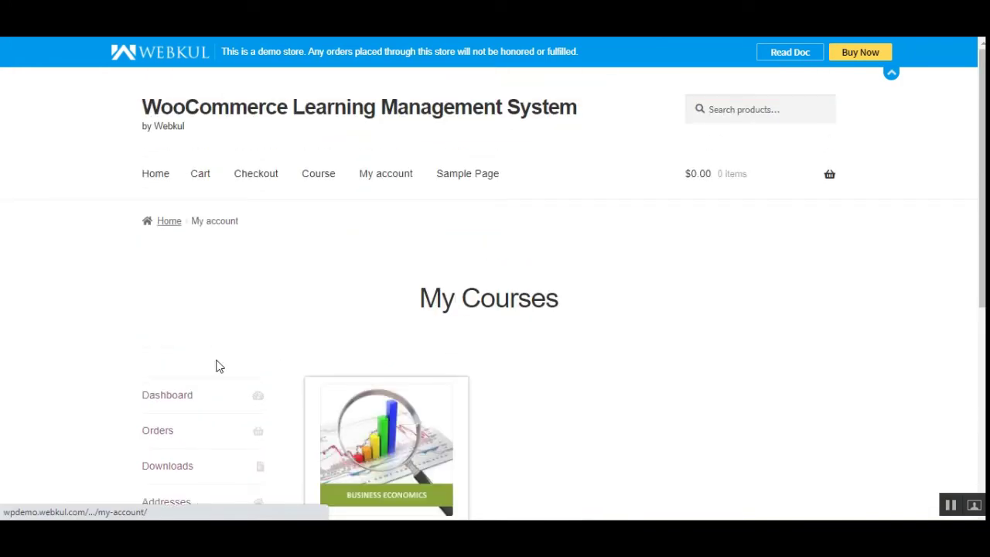
Go to the full course listing from the Course menu.
scroll(466, 393, "down", 3)
scroll(192, 377, "up", 1)
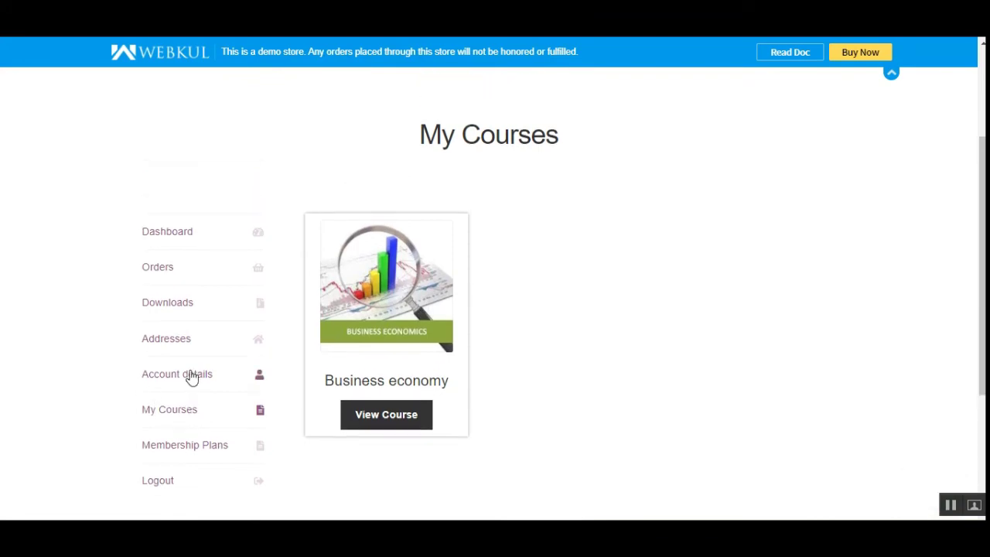
scroll(192, 376, "up", 3)
left_click(320, 176)
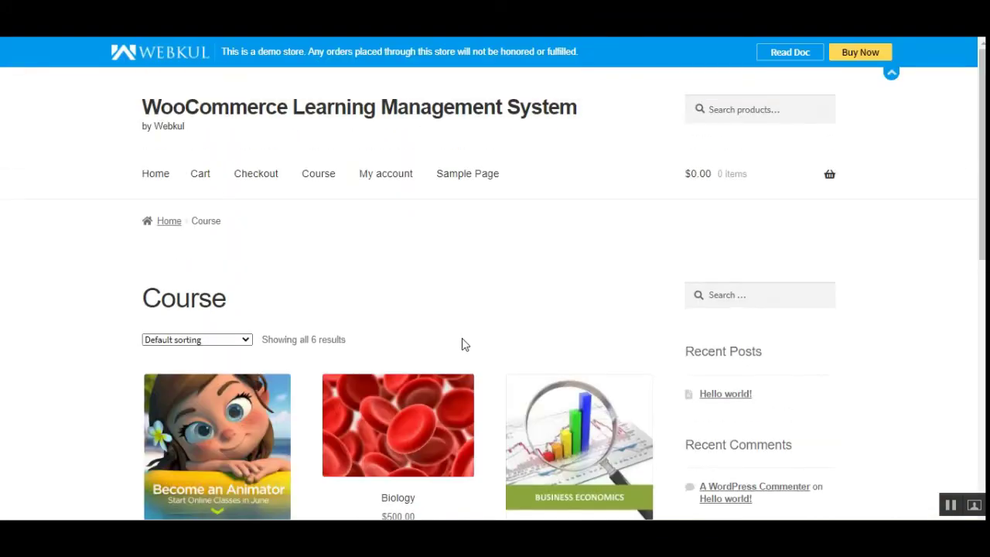
Compare the Biology course's regular $500.00 price with its $490.00 membership price.
scroll(464, 344, "down", 3)
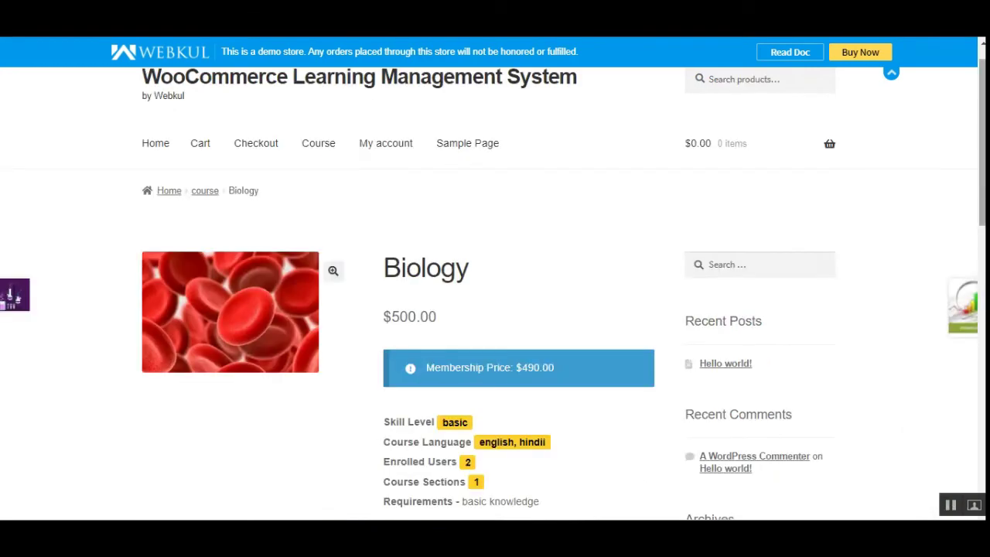
scroll(803, 276, "down", 1)
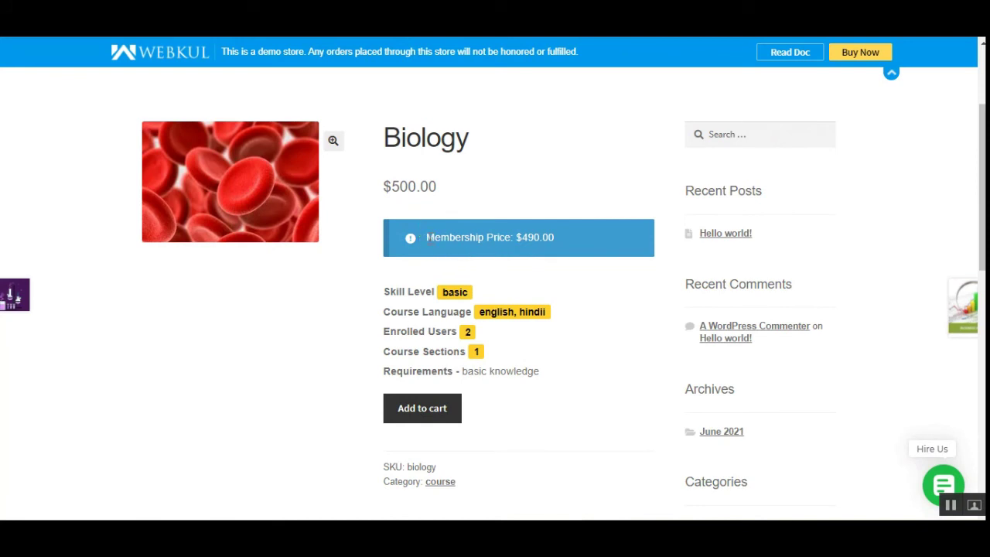
left_click_drag(428, 238, 550, 259)
left_click(555, 238)
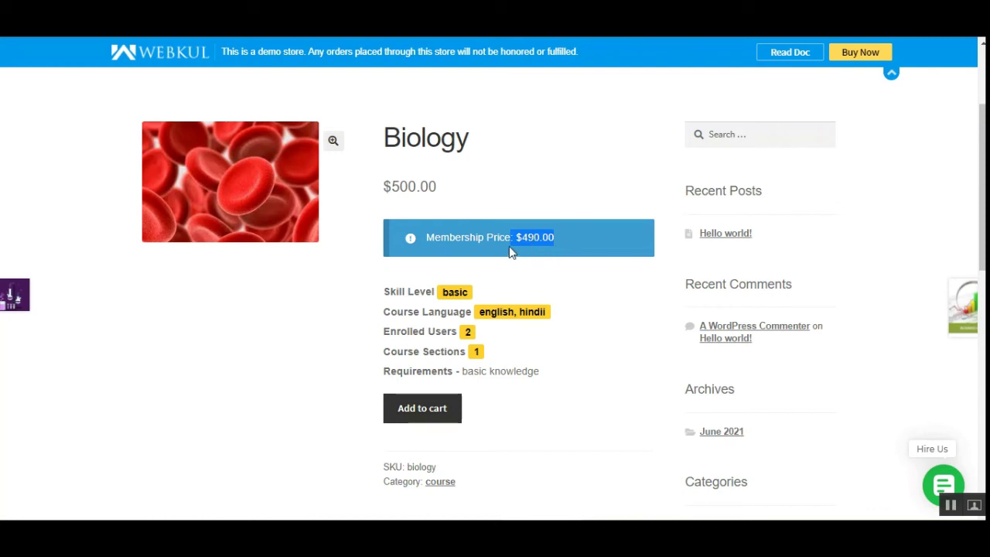
left_click_drag(459, 242, 526, 242)
left_click(573, 251)
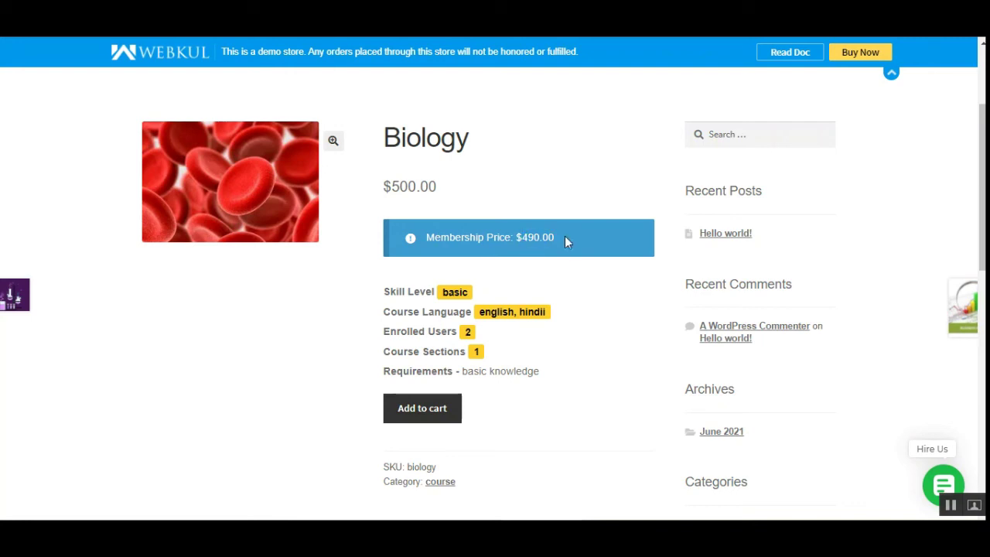
left_click_drag(389, 184, 433, 186)
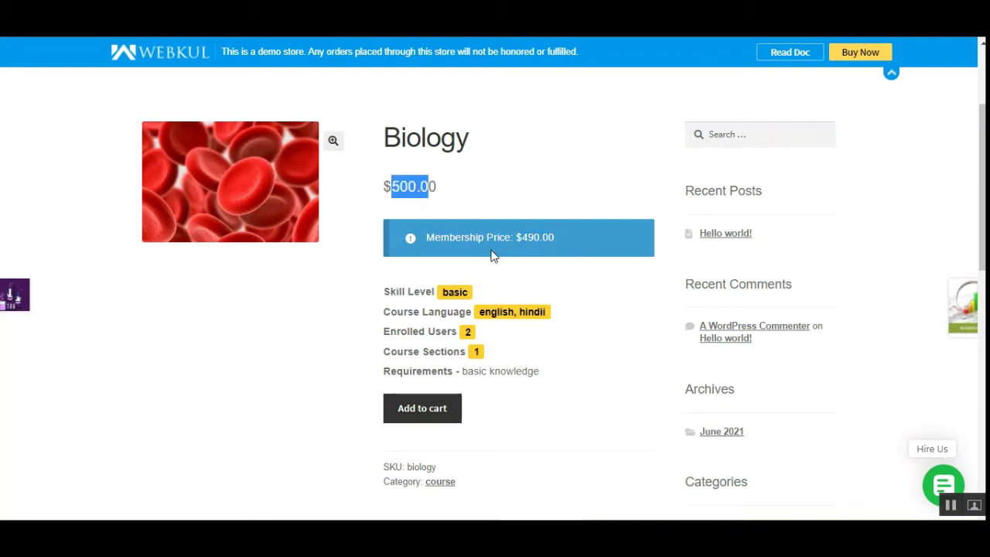
left_click_drag(499, 238, 567, 242)
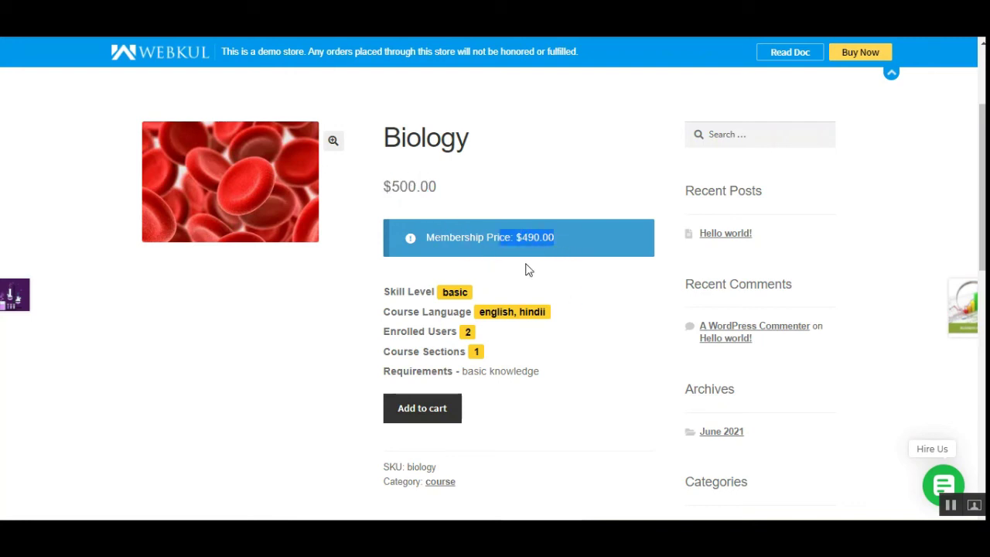
Preview the Blood-Cell lesson video from the Blood cells section of Course Content.
scroll(525, 261, "down", 4)
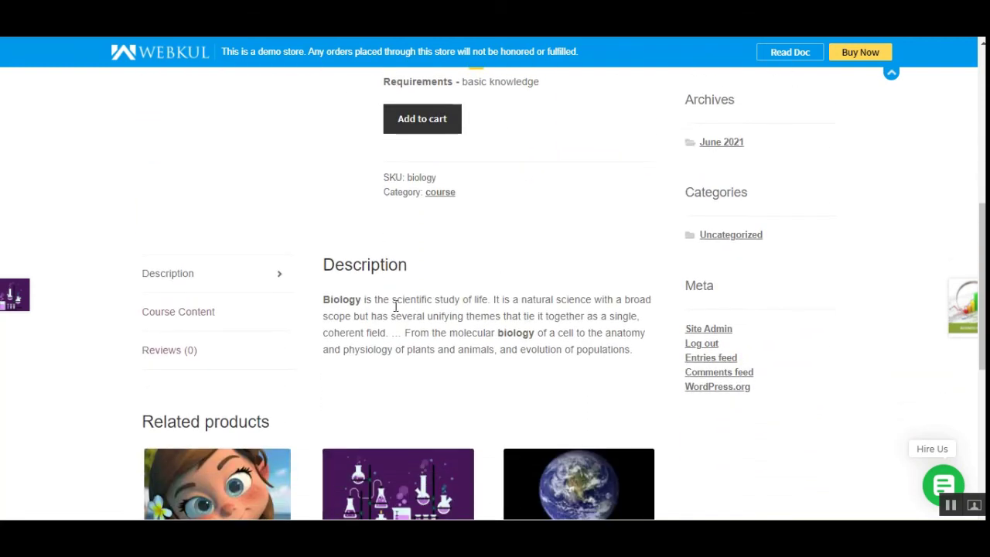
left_click(175, 313)
left_click(637, 278)
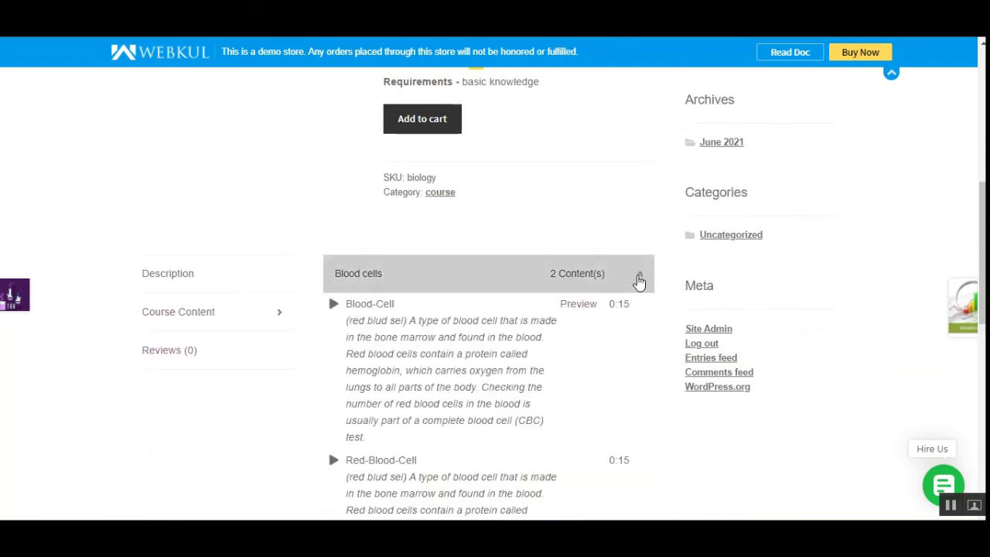
left_click(574, 305)
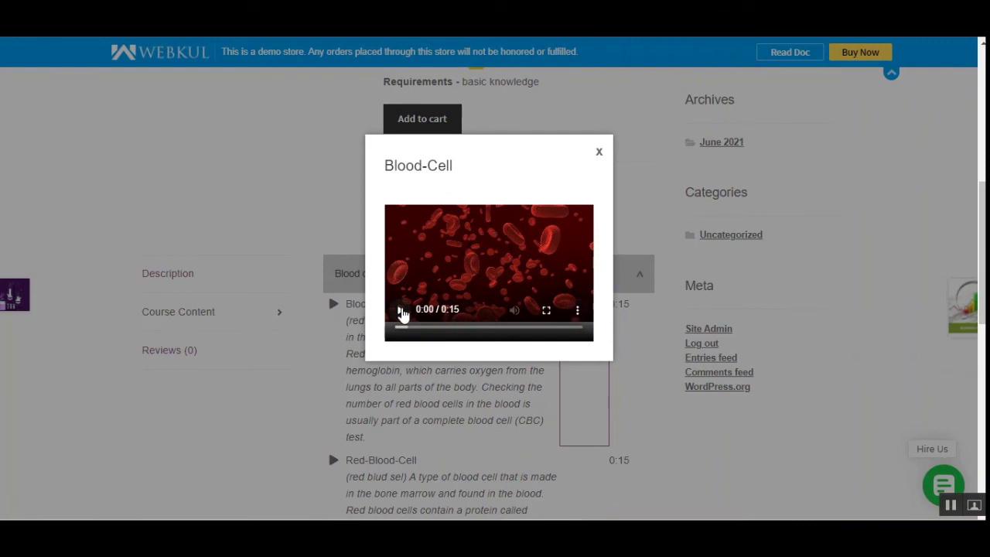
left_click(401, 311)
left_click(401, 313)
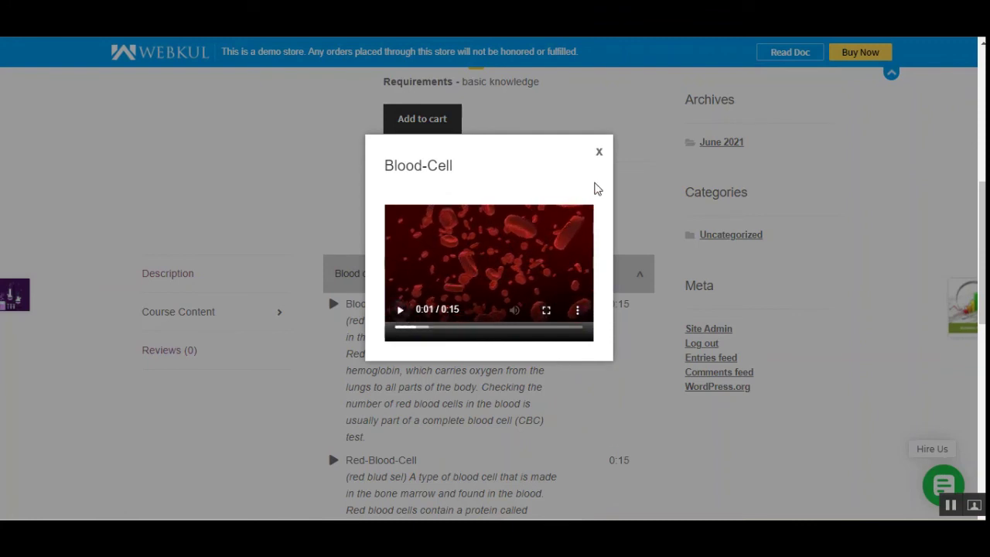
left_click(599, 151)
scroll(499, 306, "up", 1)
scroll(499, 305, "up", 3)
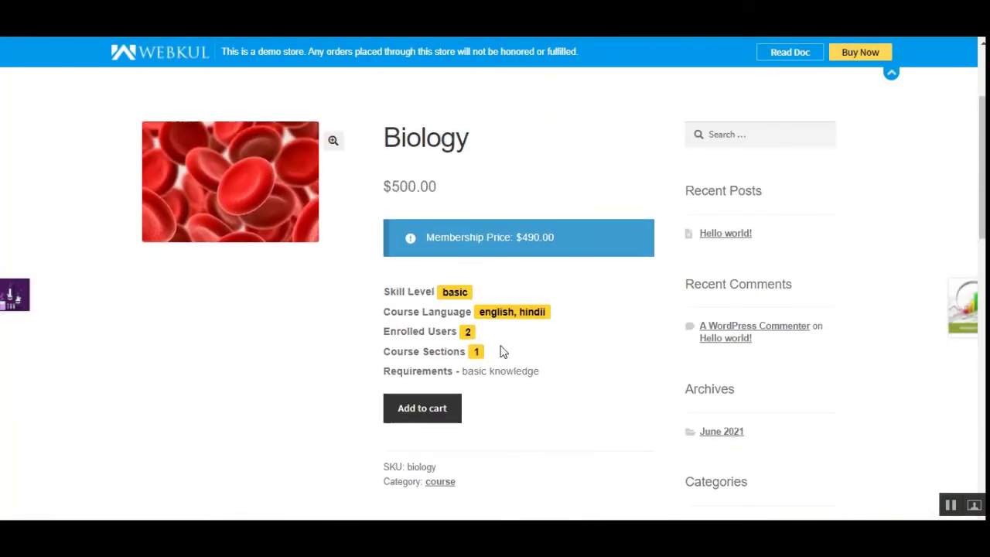
Add Biology to the cart at $490.00, then return to the six-course catalogue.
left_click(424, 414)
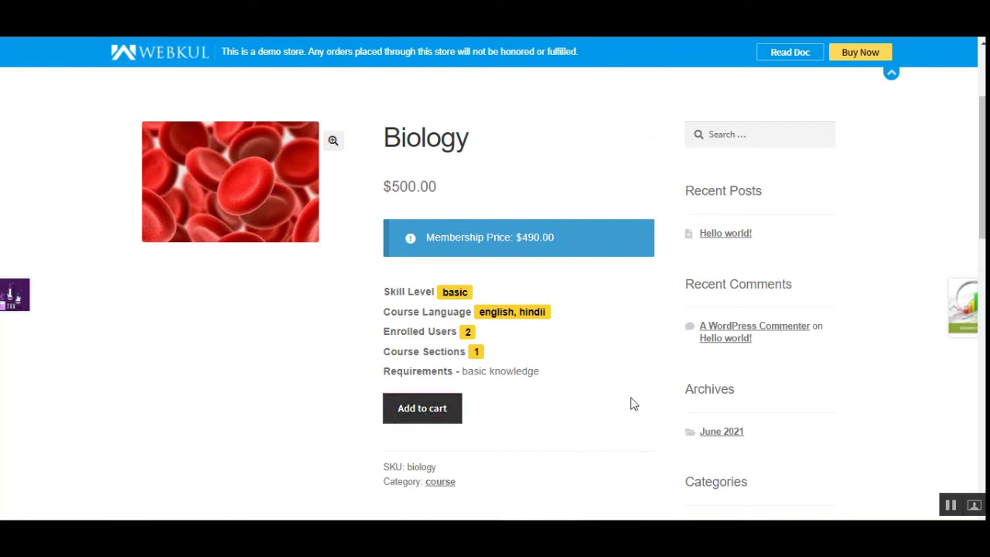
left_click(435, 400)
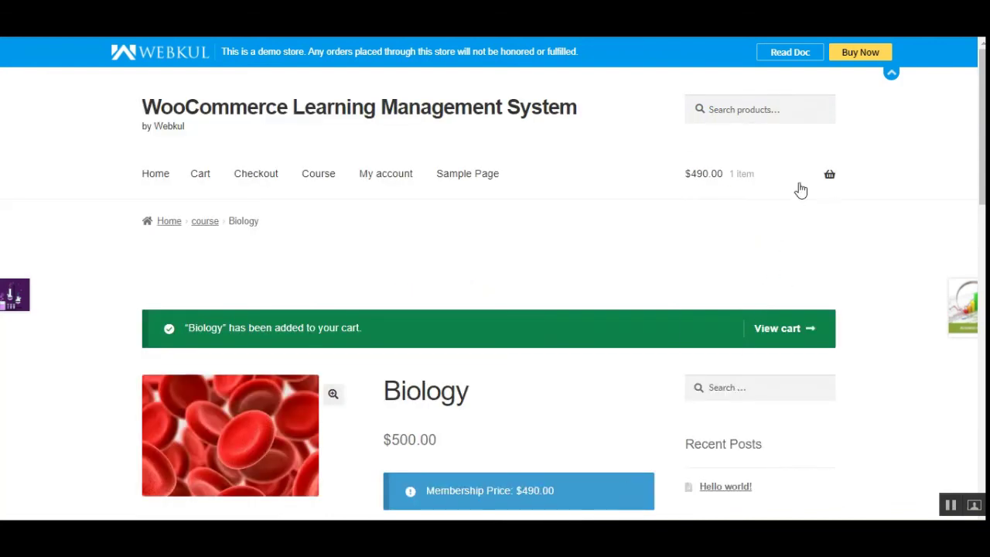
mouse_move(830, 182)
left_click_drag(388, 439, 456, 444)
left_click(667, 380)
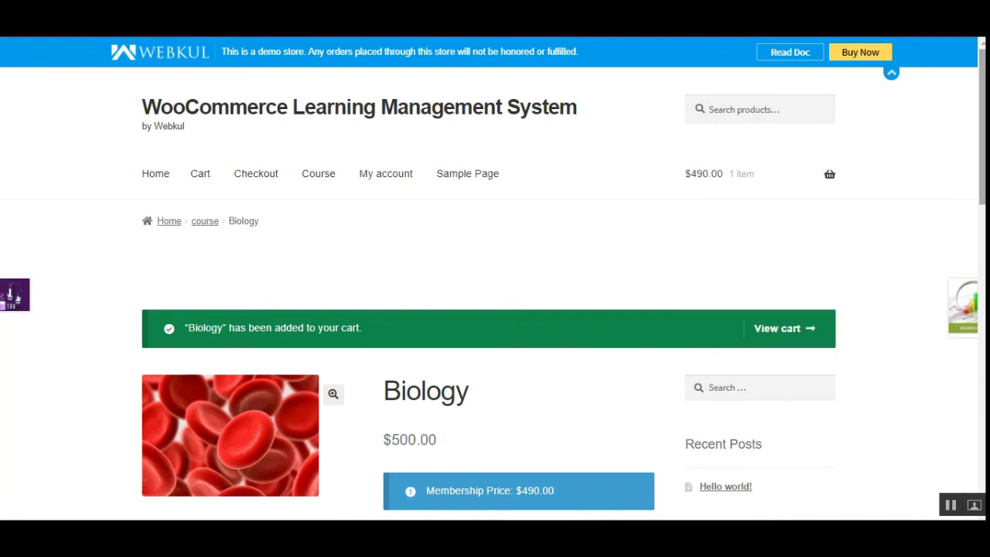
left_click(327, 175)
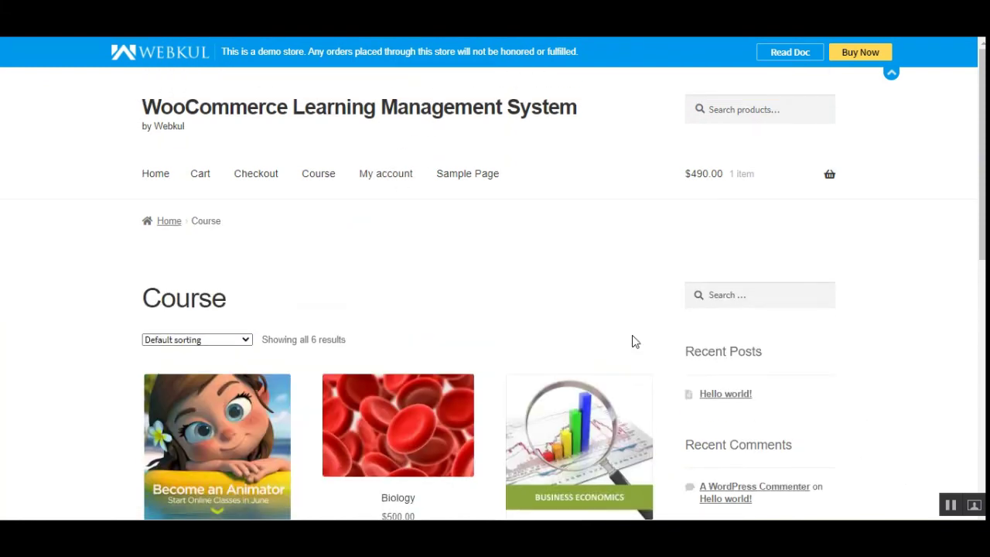
scroll(962, 433, "down", 7)
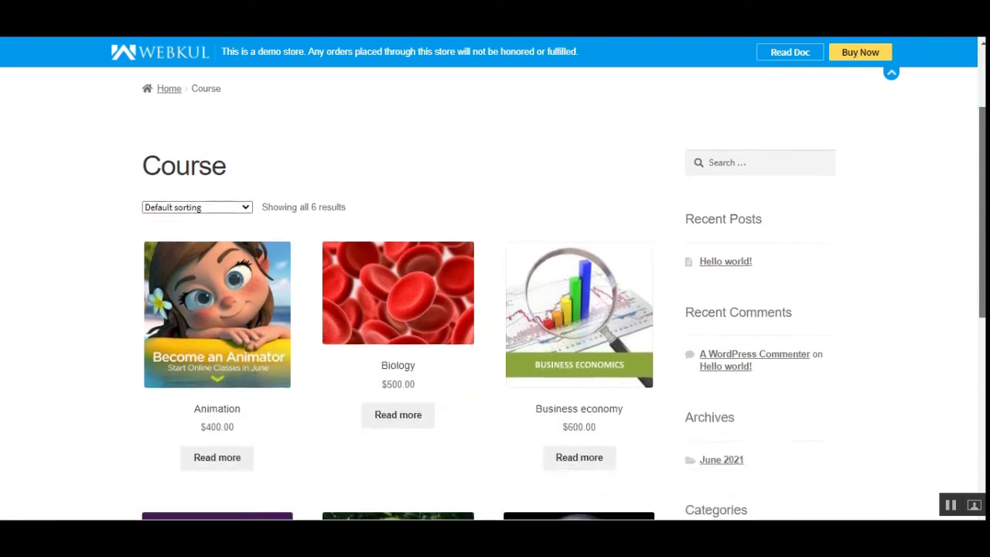
scroll(962, 442, "up", 6)
scroll(974, 317, "down", 2)
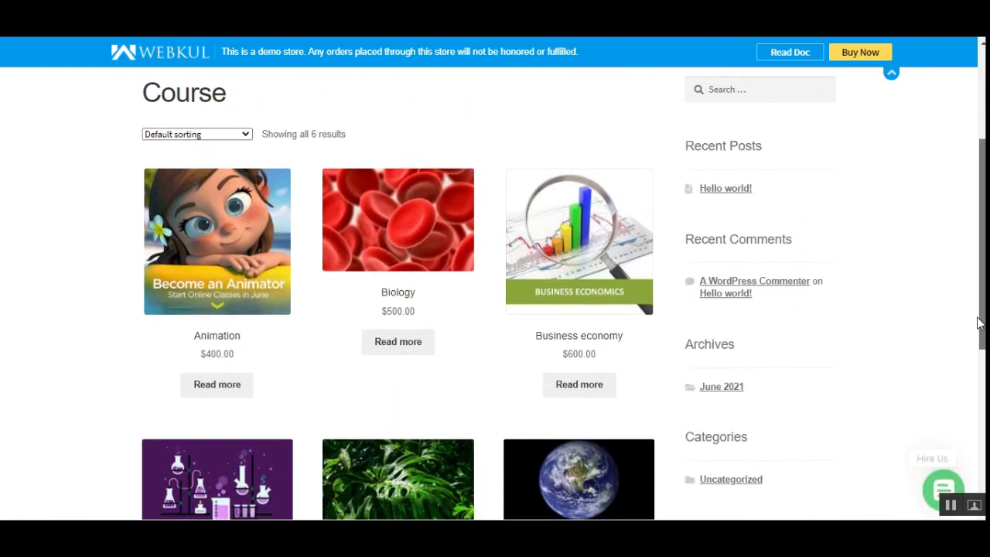
scroll(386, 285, "up", 3)
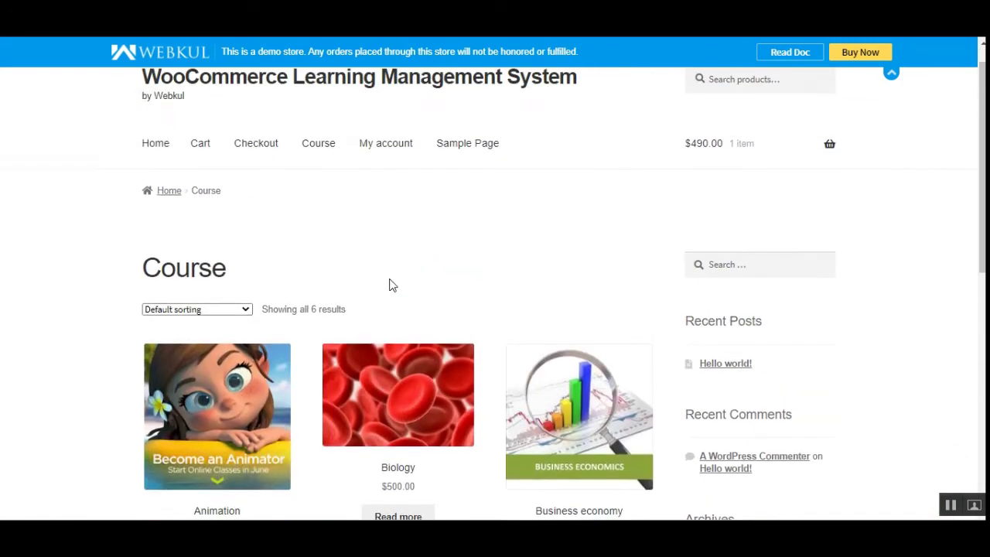
scroll(389, 284, "down", 2)
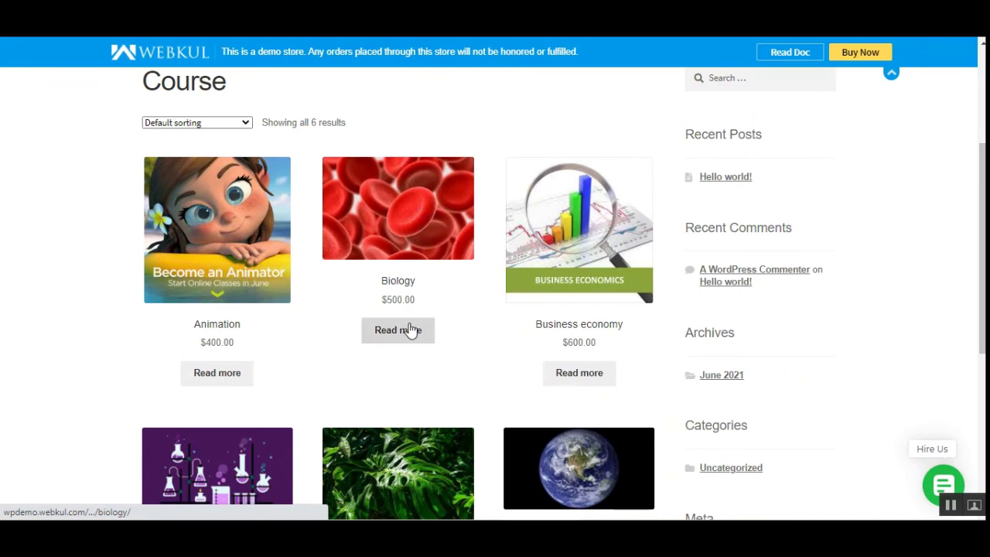